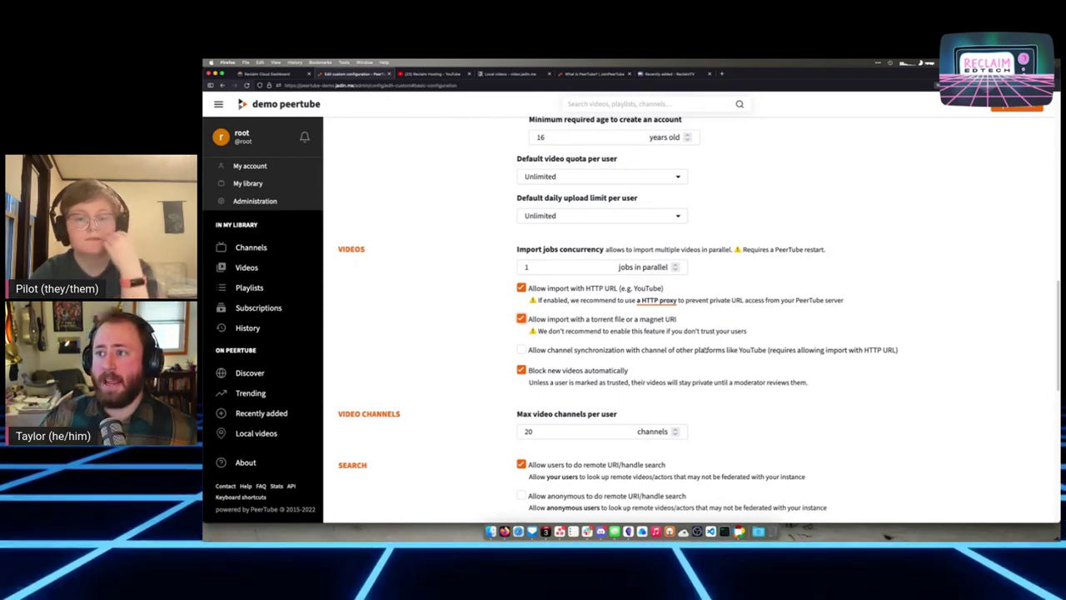
Allow channel synchronization with other platforms and turn off automatic blocking of new videos
click(687, 353)
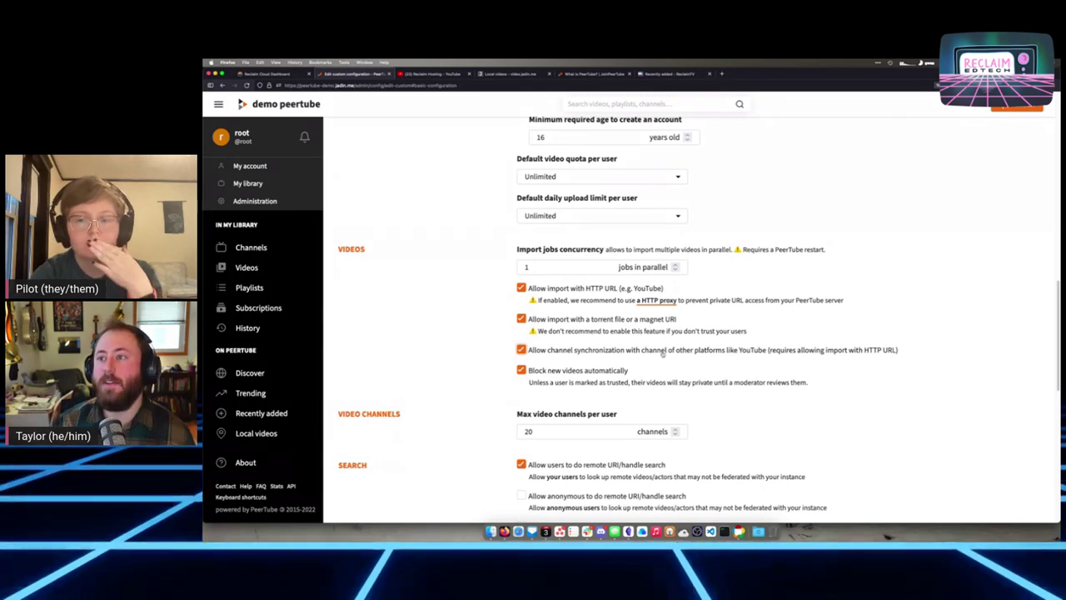
scroll(663, 354, down, 1)
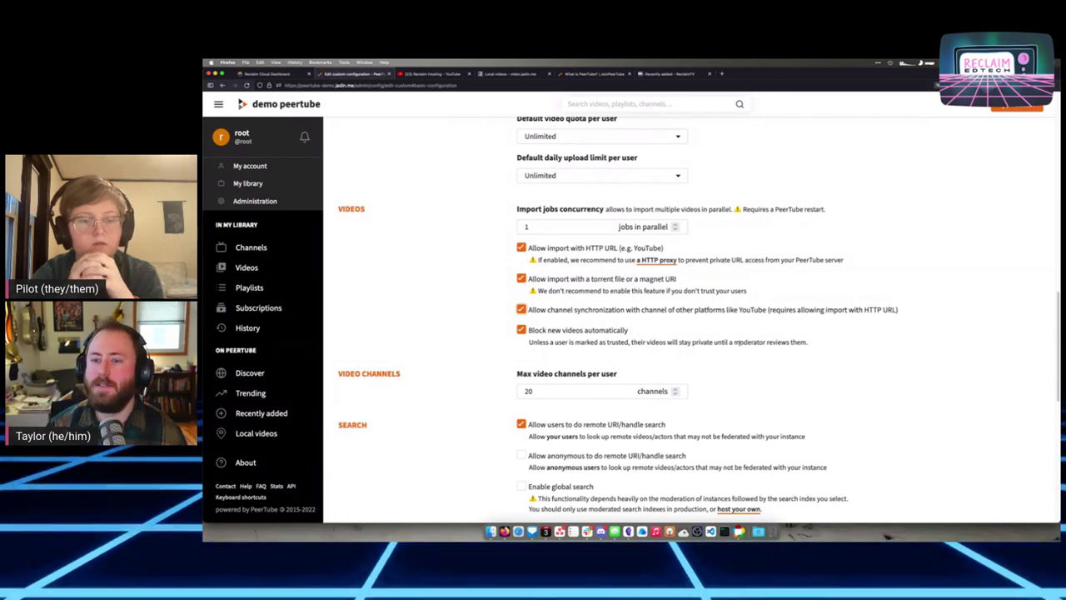
click(557, 333)
scroll(762, 345, down, 2)
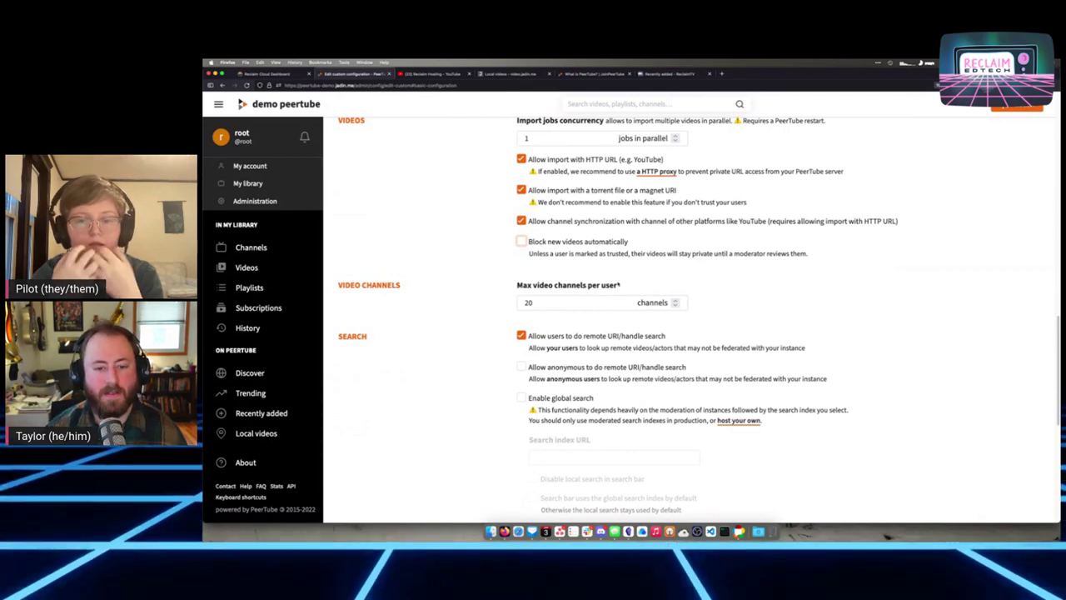
scroll(699, 229, down, 1)
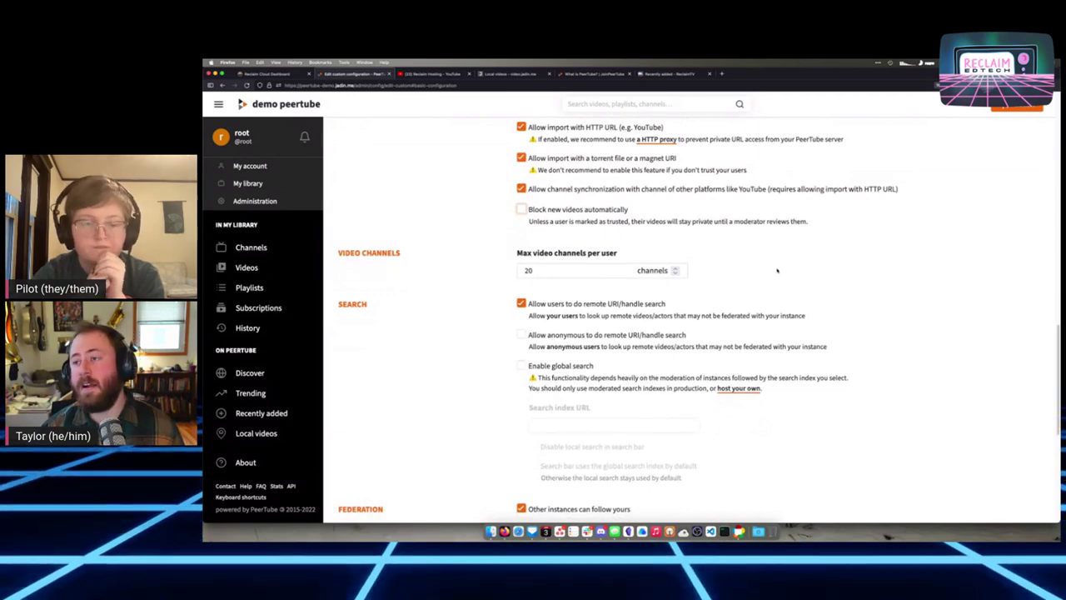
Search DuckDuckGo in a new tab for 'peertube documentation' and open the official PeerTube docs
click(721, 73)
text(peertube documentation)
key(Return)
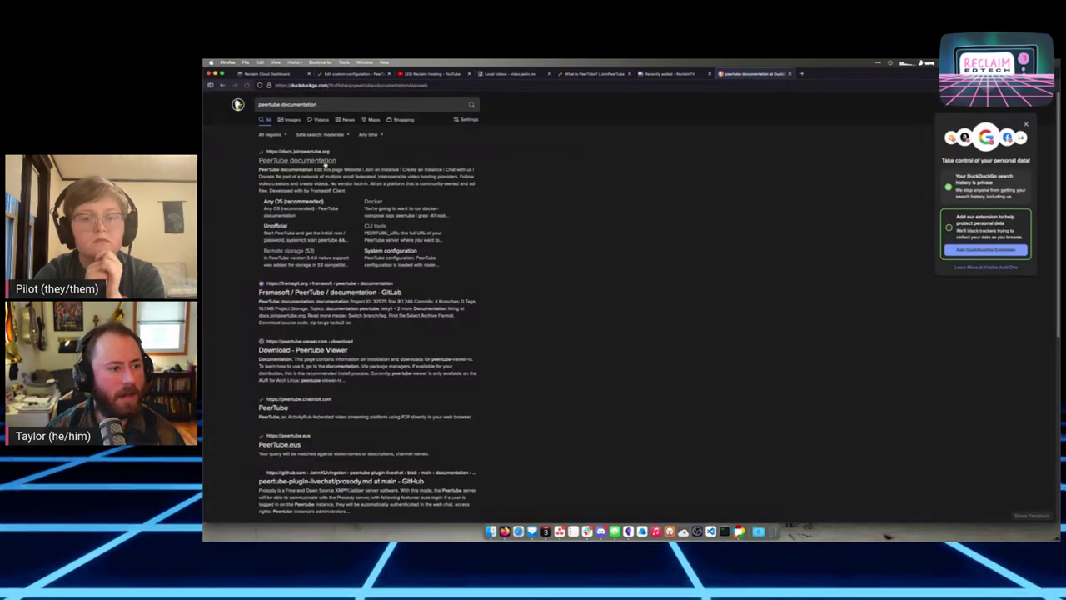
click(325, 163)
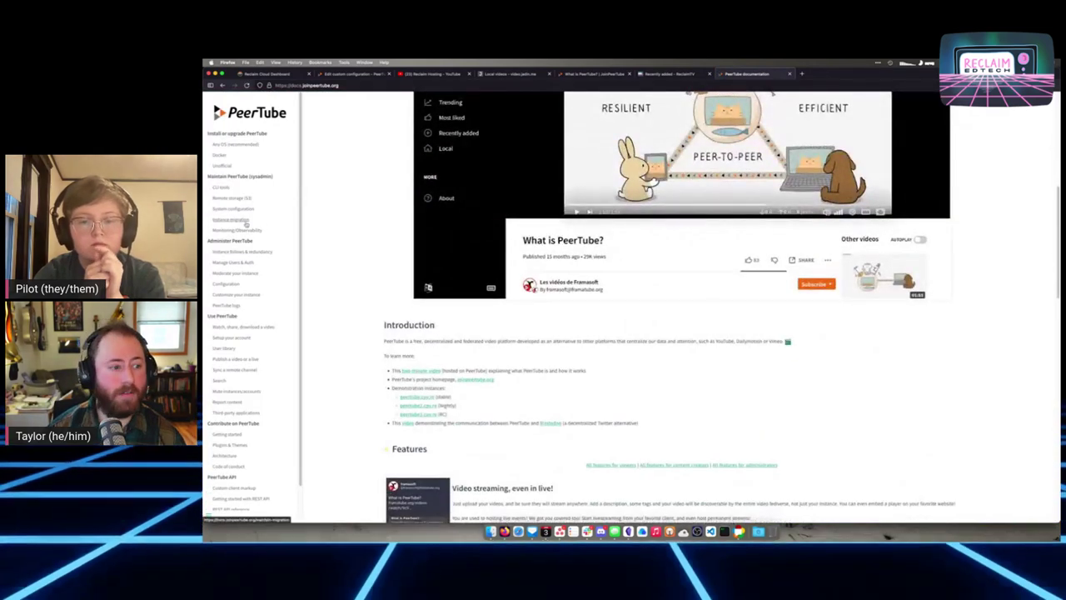
Read the docs' 'Moderate your instance' page, then return to the Edit custom configuration tab
scroll(246, 223, down, 2)
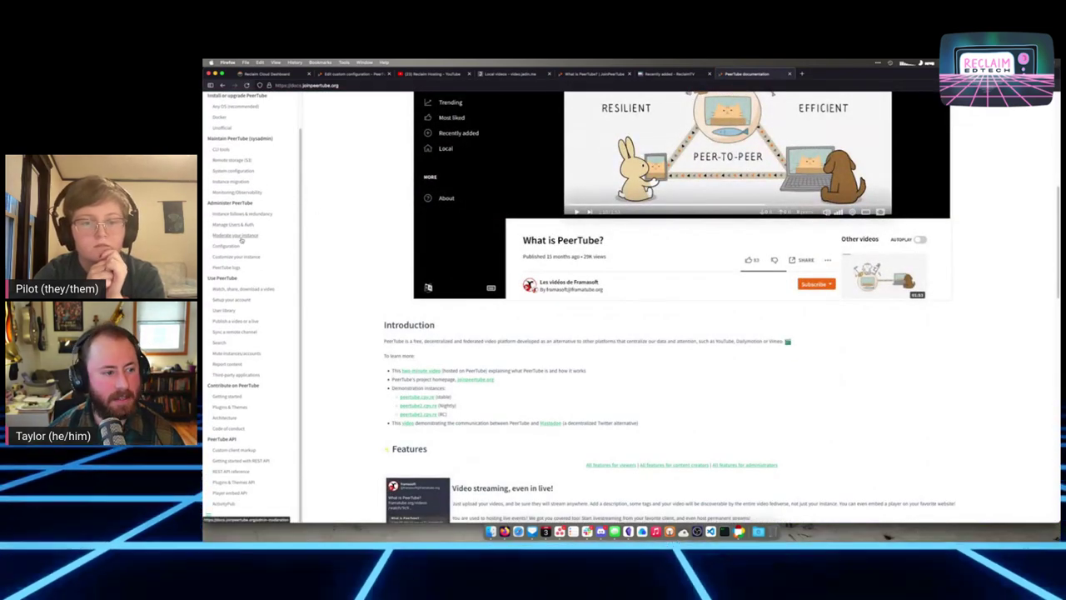
click(237, 236)
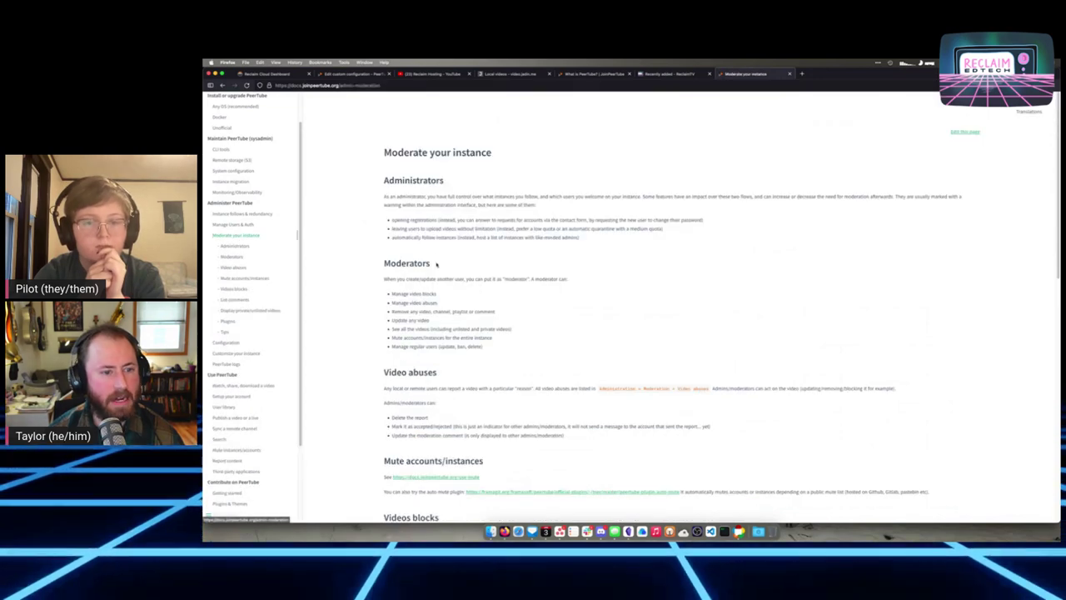
scroll(435, 268, down, 3)
scroll(434, 268, down, 10)
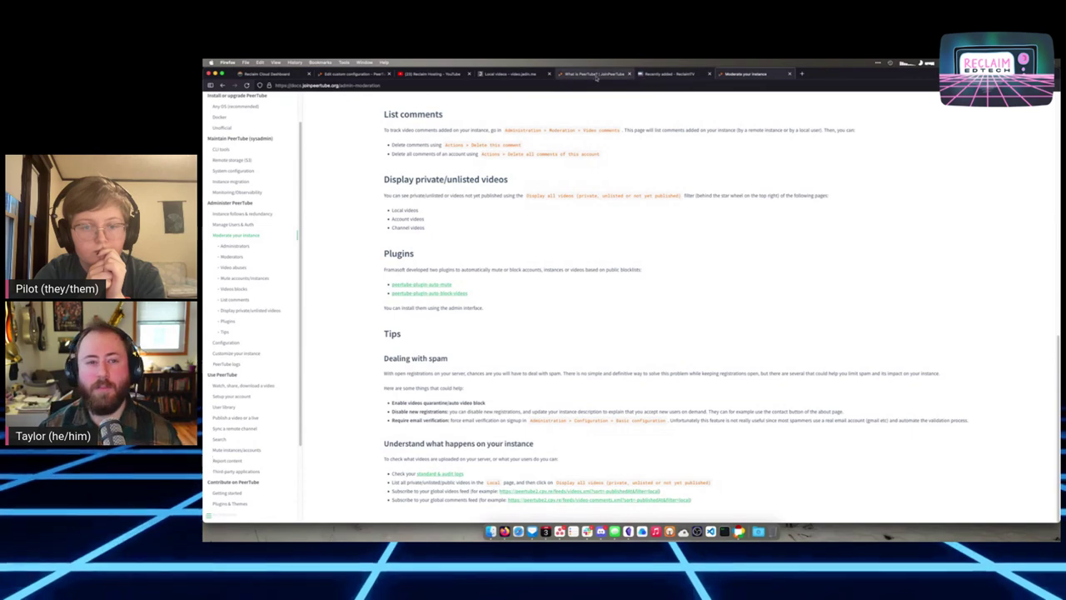
click(595, 74)
click(361, 75)
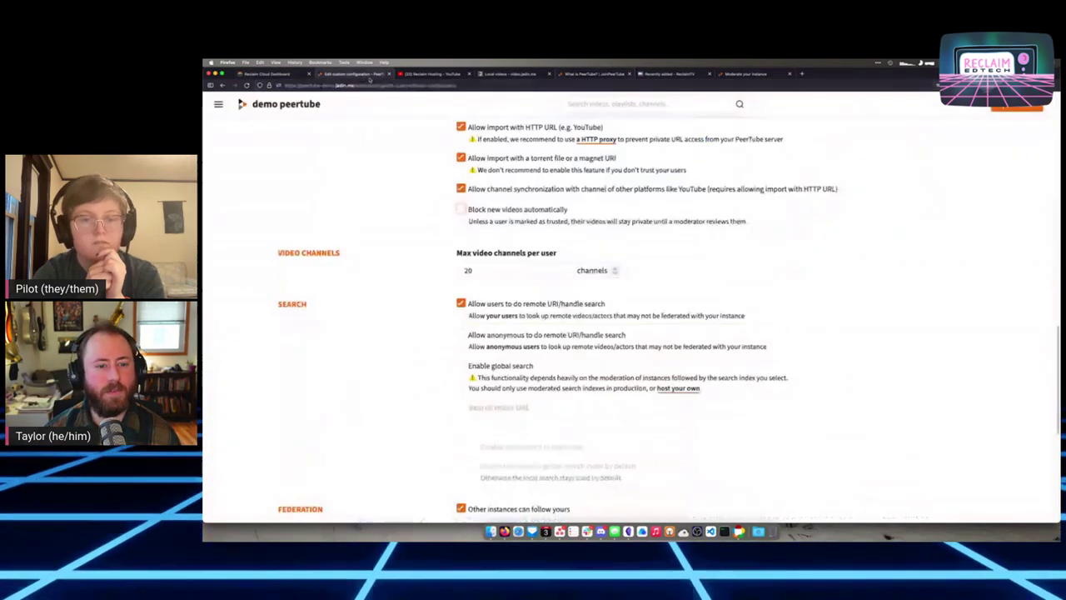
scroll(663, 248, down, 3)
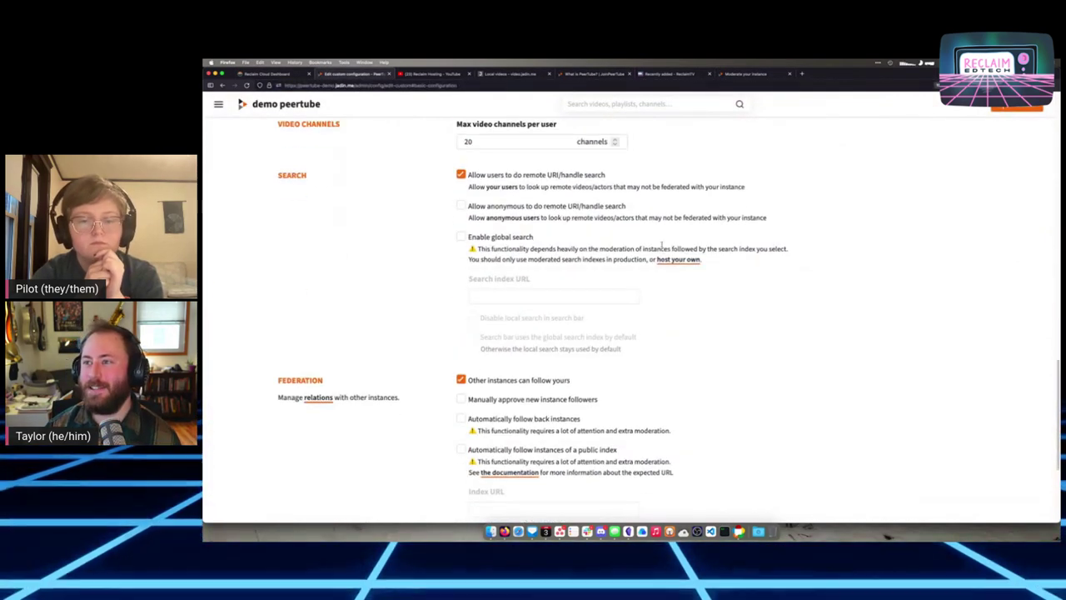
scroll(663, 248, up, 4)
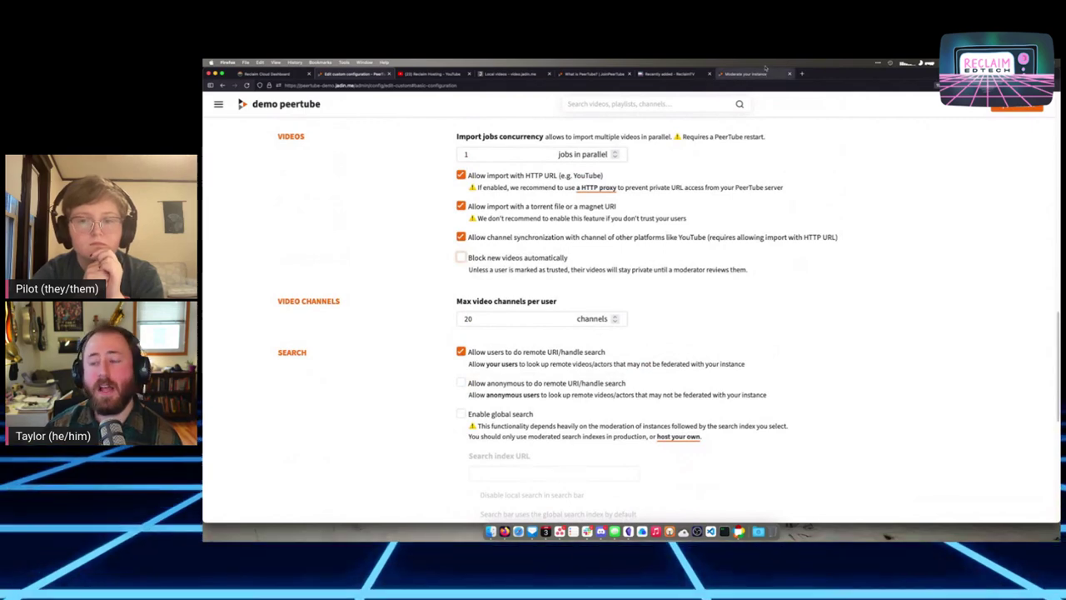
scroll(668, 250, down, 2)
scroll(606, 302, up, 3)
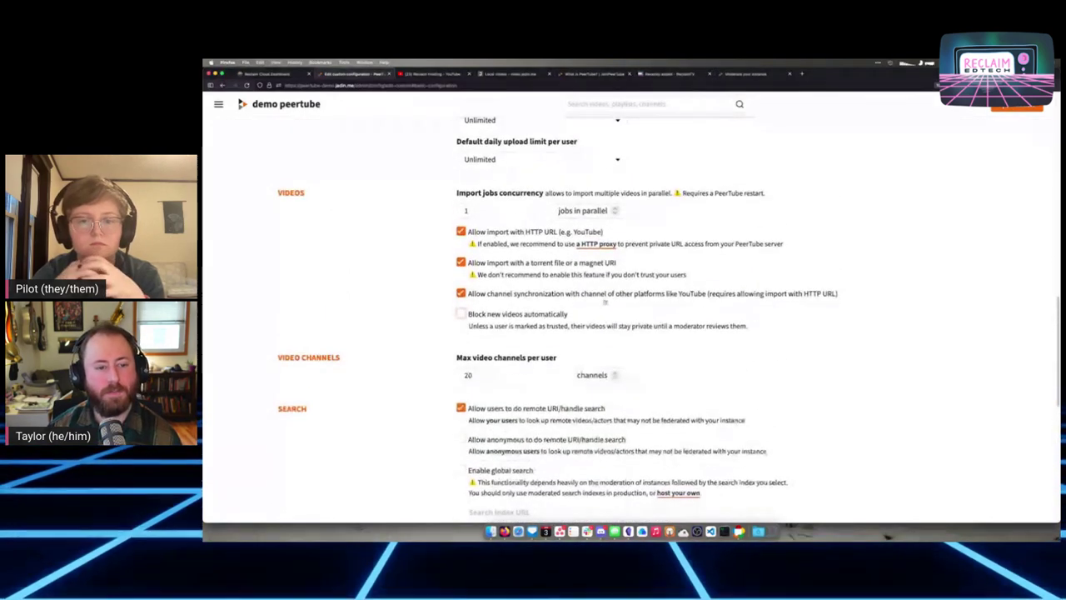
scroll(583, 308, down, 1)
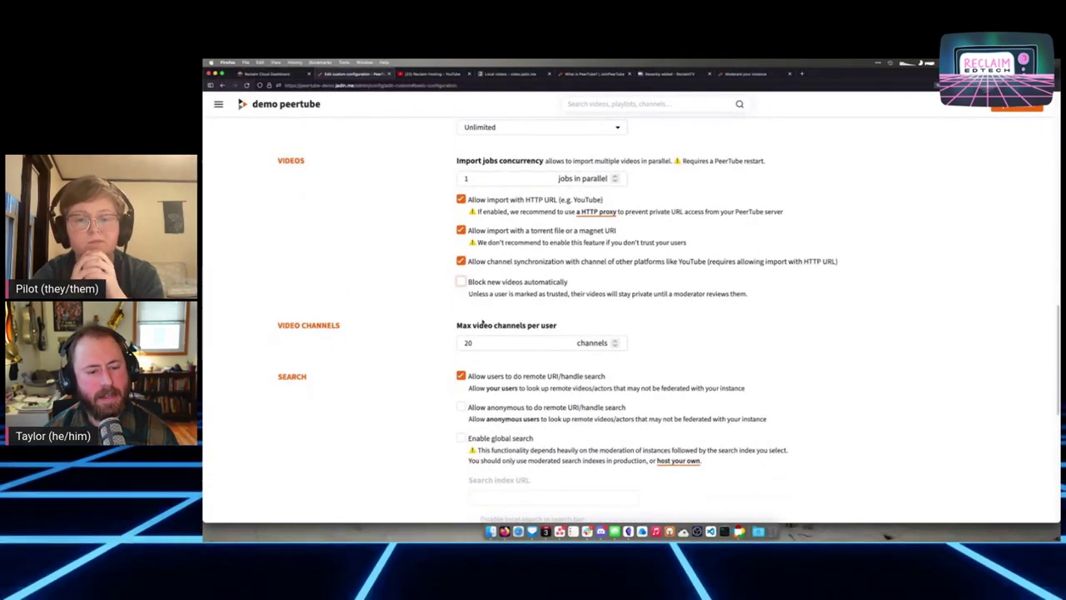
drag(468, 325, 530, 326)
click(558, 325)
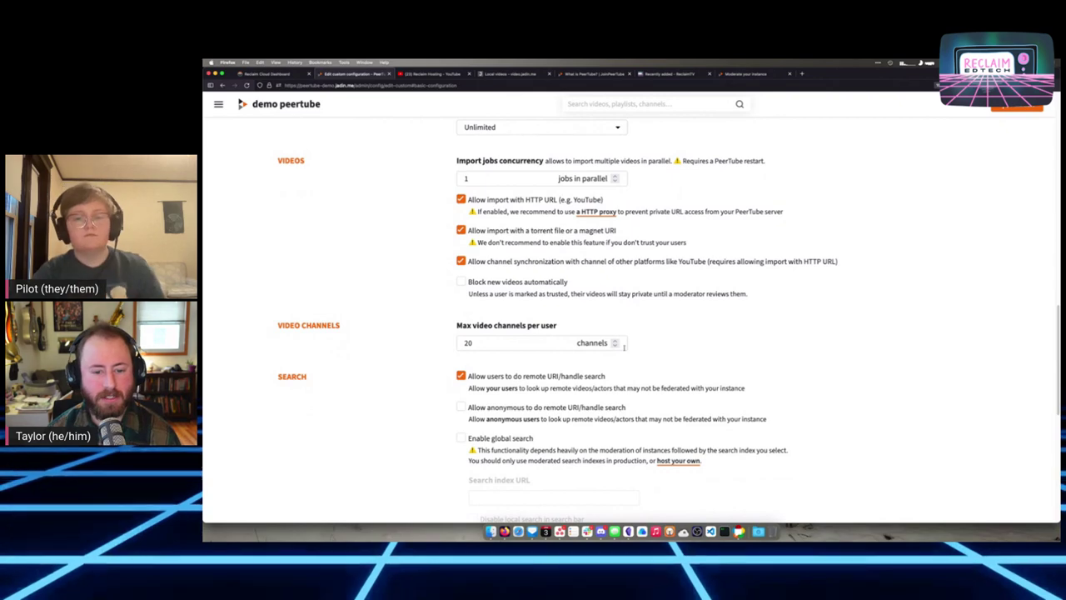
scroll(612, 350, down, 4)
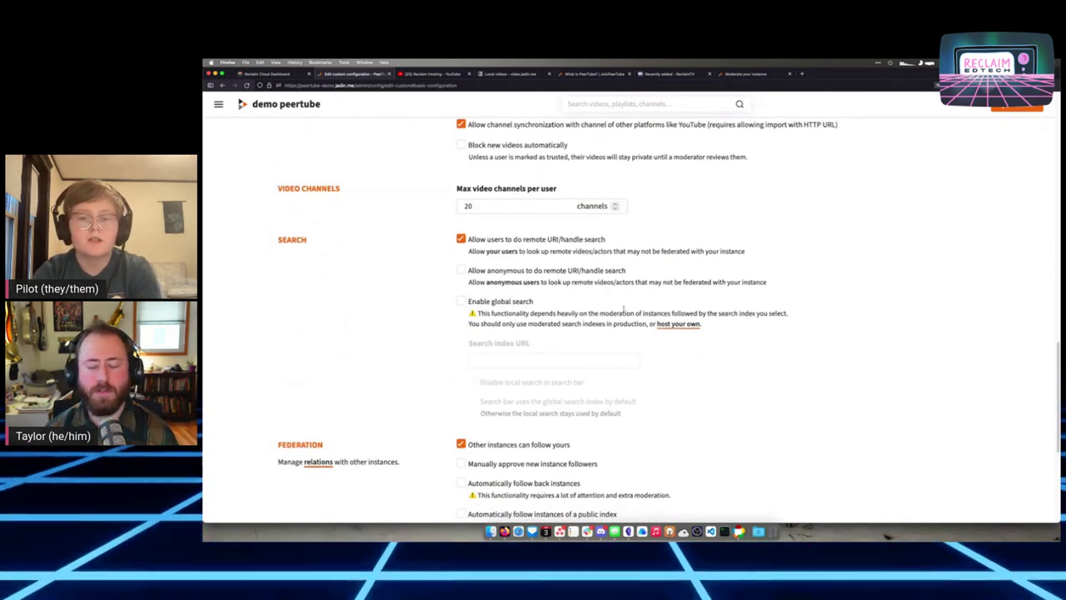
Reduce Max video channels per user from 20 to 1 with the spinner
click(614, 209)
click(615, 209)
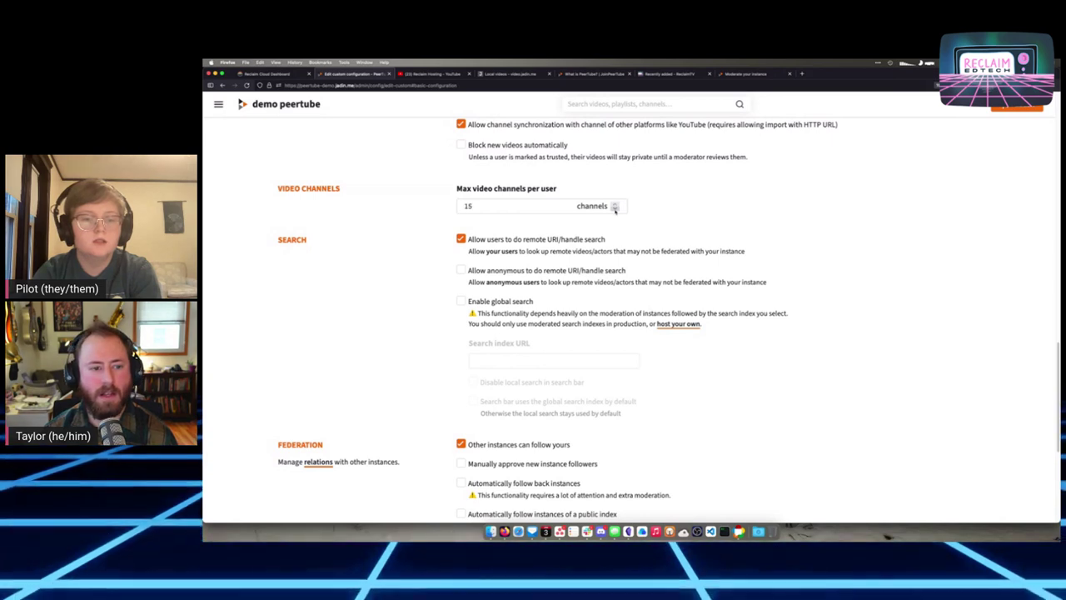
drag(615, 209, 616, 210)
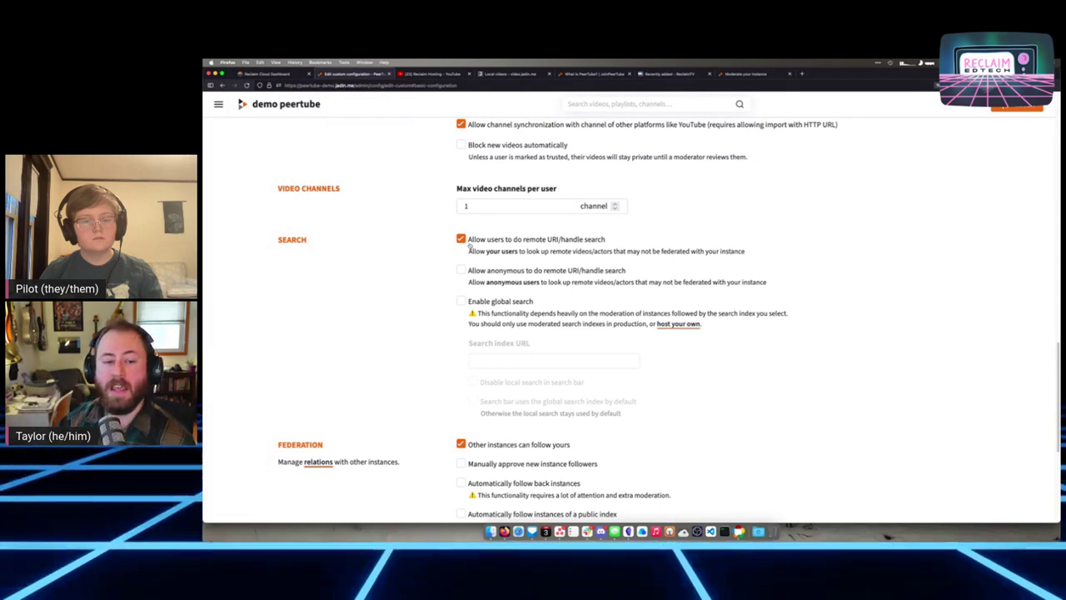
click(517, 271)
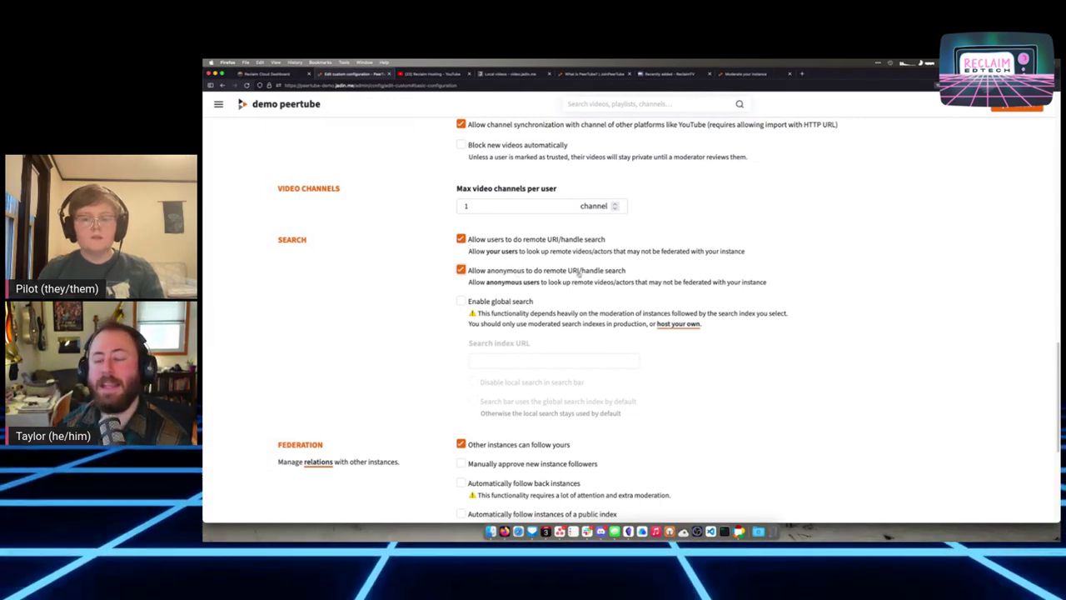
click(575, 272)
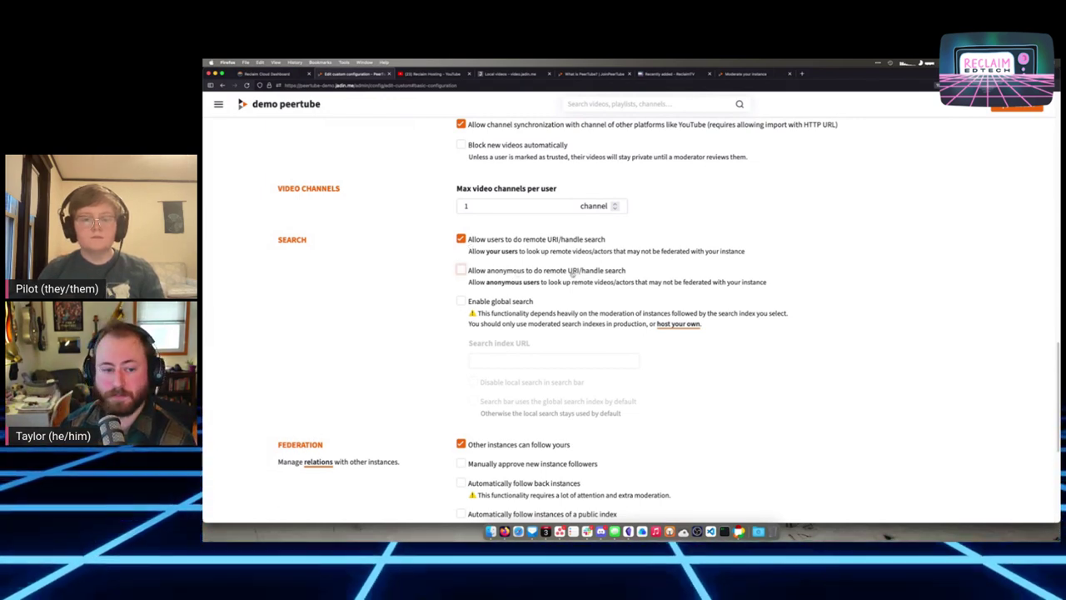
click(503, 272)
click(516, 303)
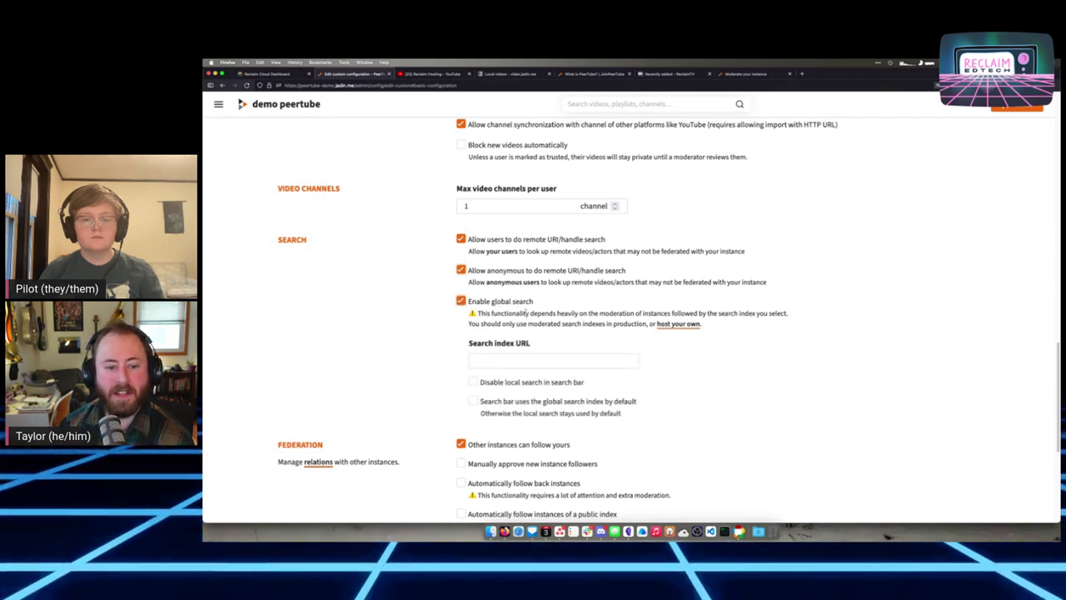
click(525, 357)
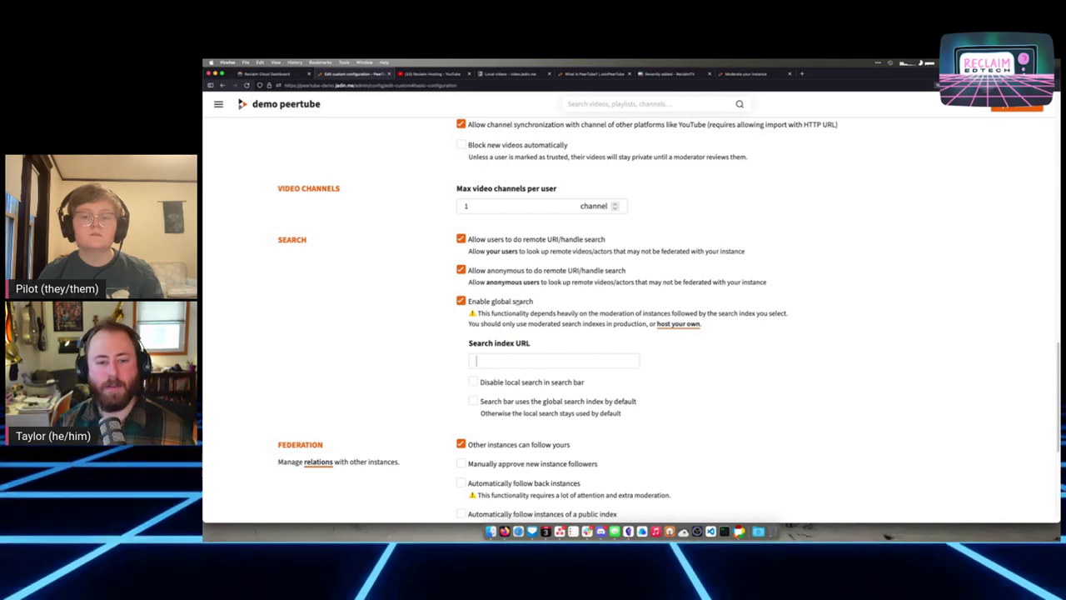
click(509, 304)
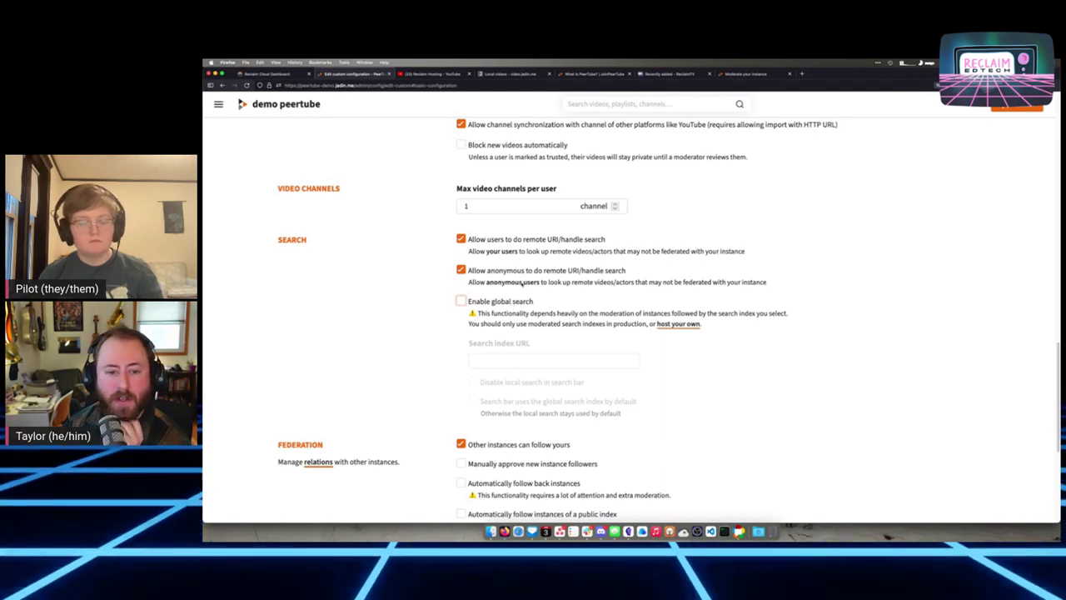
click(533, 273)
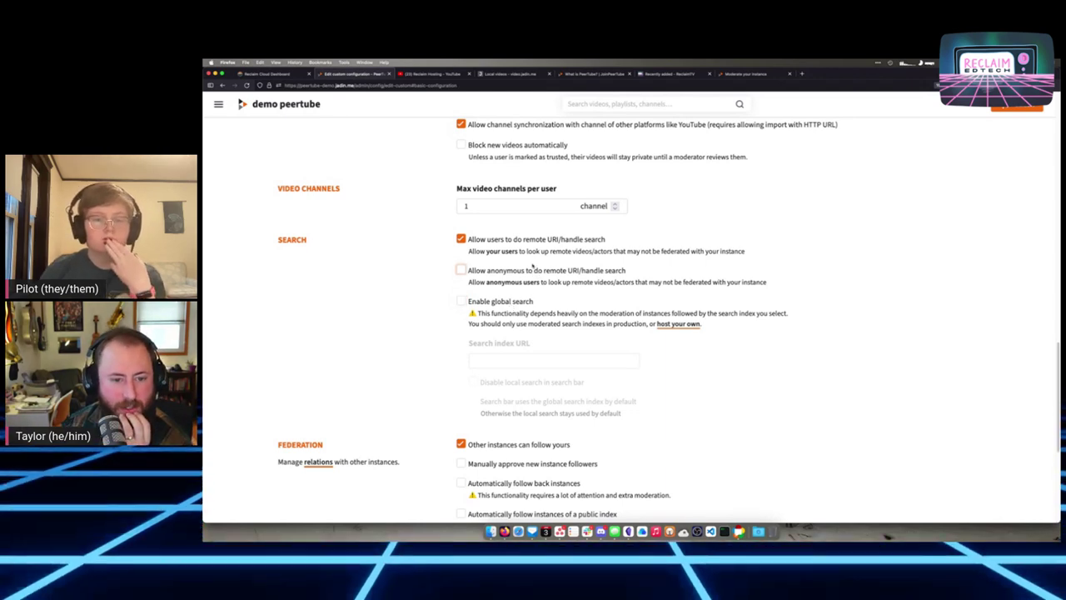
scroll(549, 250, down, 2)
scroll(565, 243, down, 2)
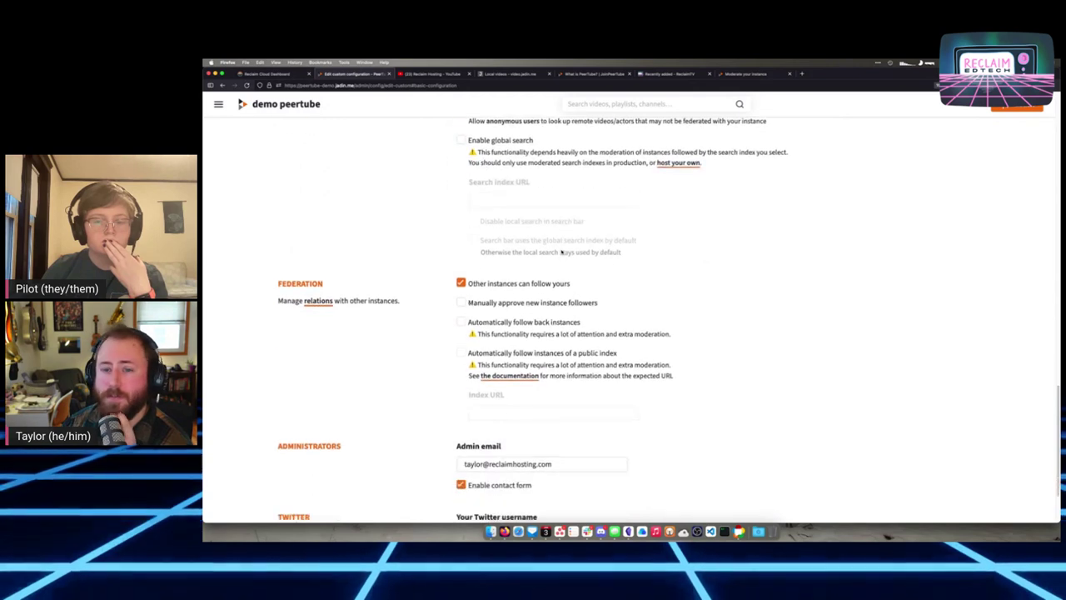
click(617, 105)
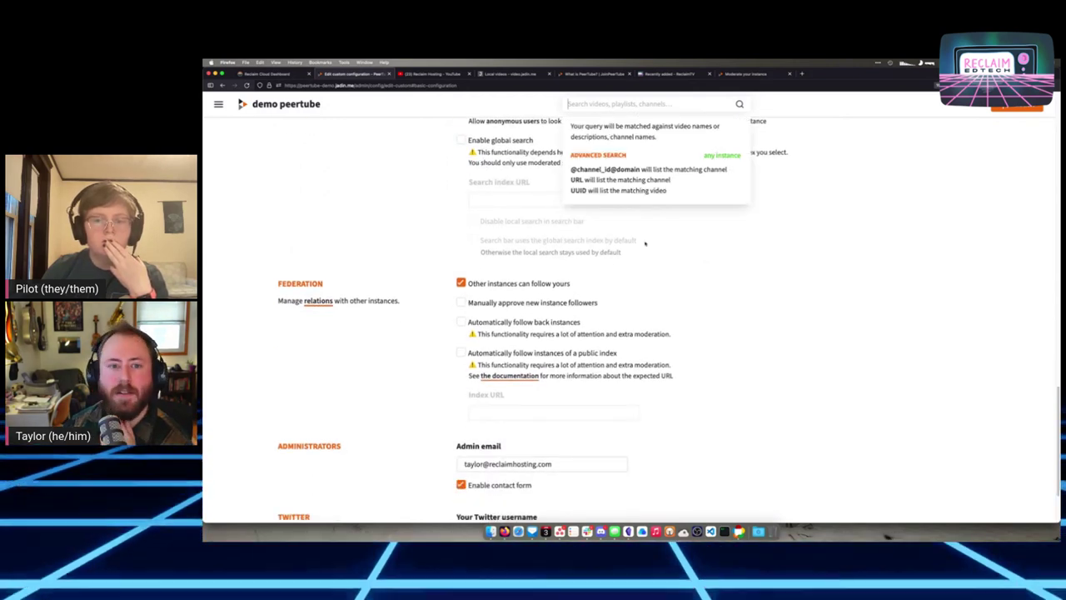
click(386, 263)
scroll(533, 287, down, 1)
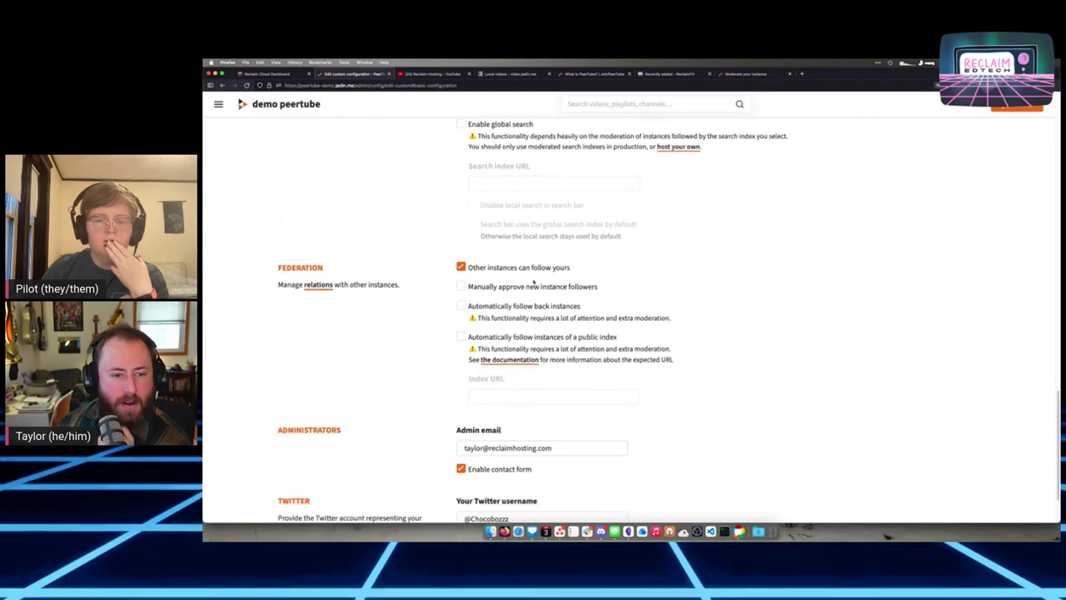
scroll(508, 271, down, 1)
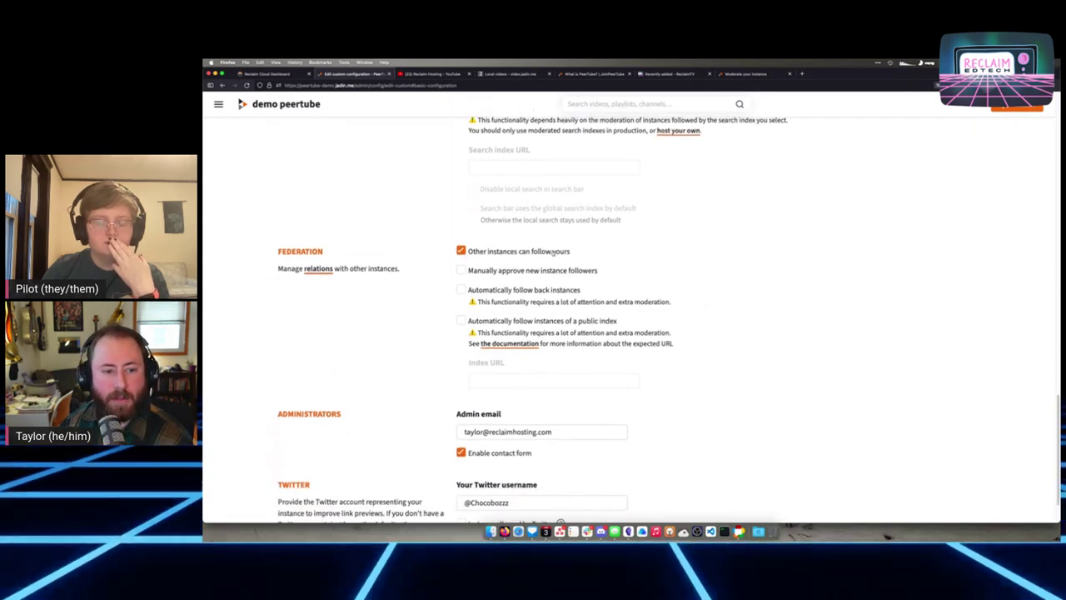
click(533, 251)
click(533, 251)
click(534, 271)
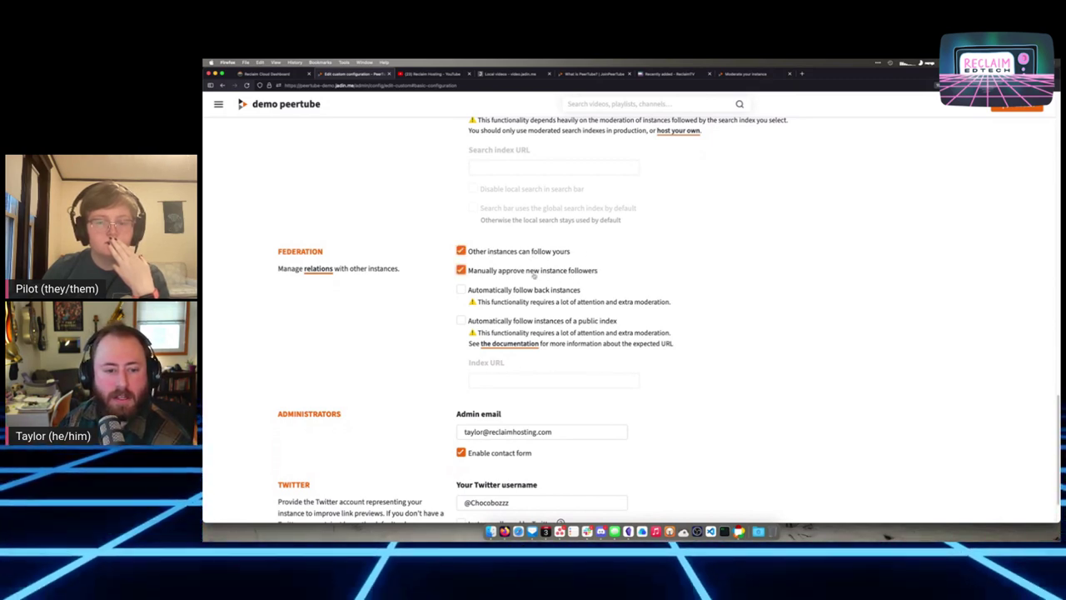
click(527, 272)
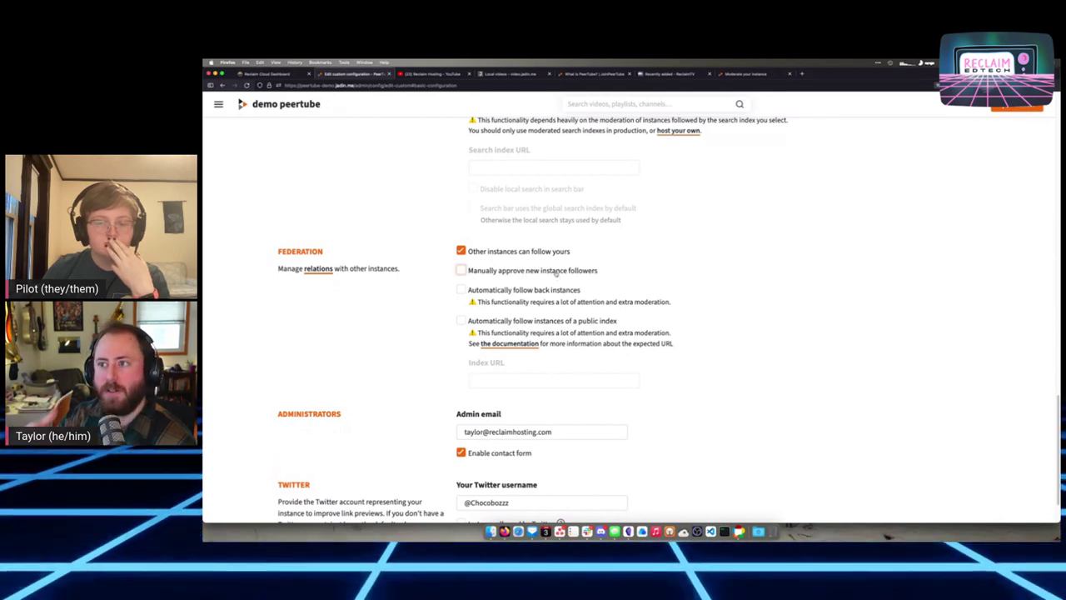
scroll(556, 273, down, 2)
click(544, 230)
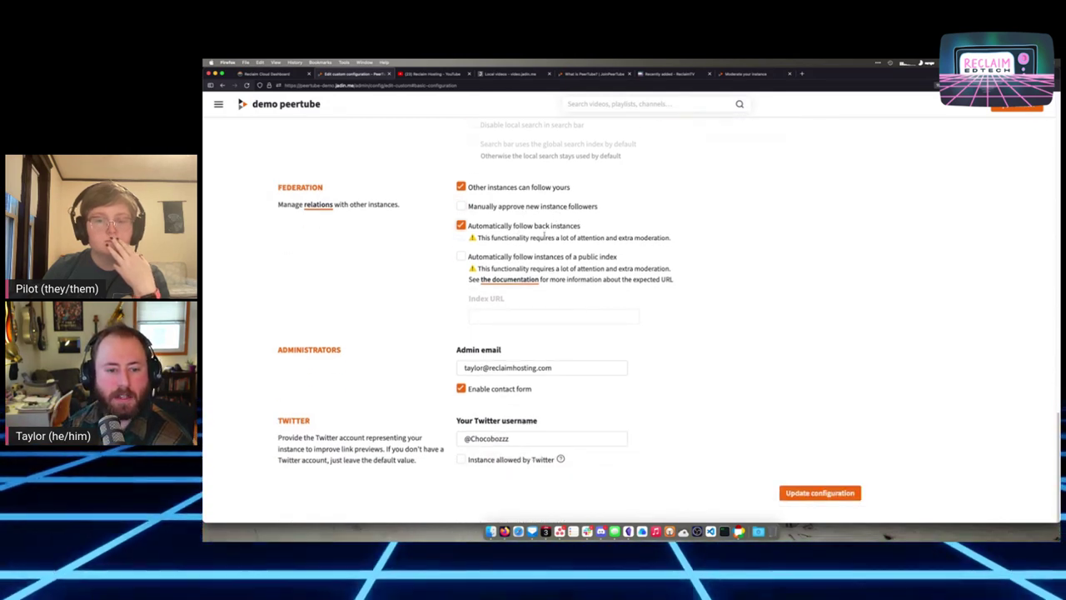
click(537, 230)
click(551, 259)
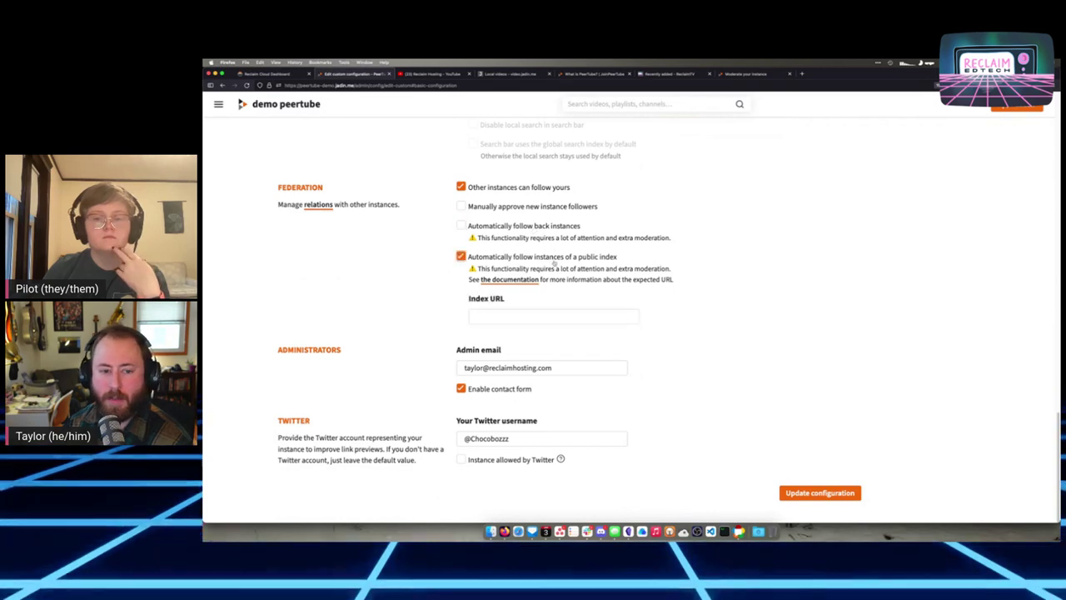
click(506, 316)
scroll(556, 267, up, 3)
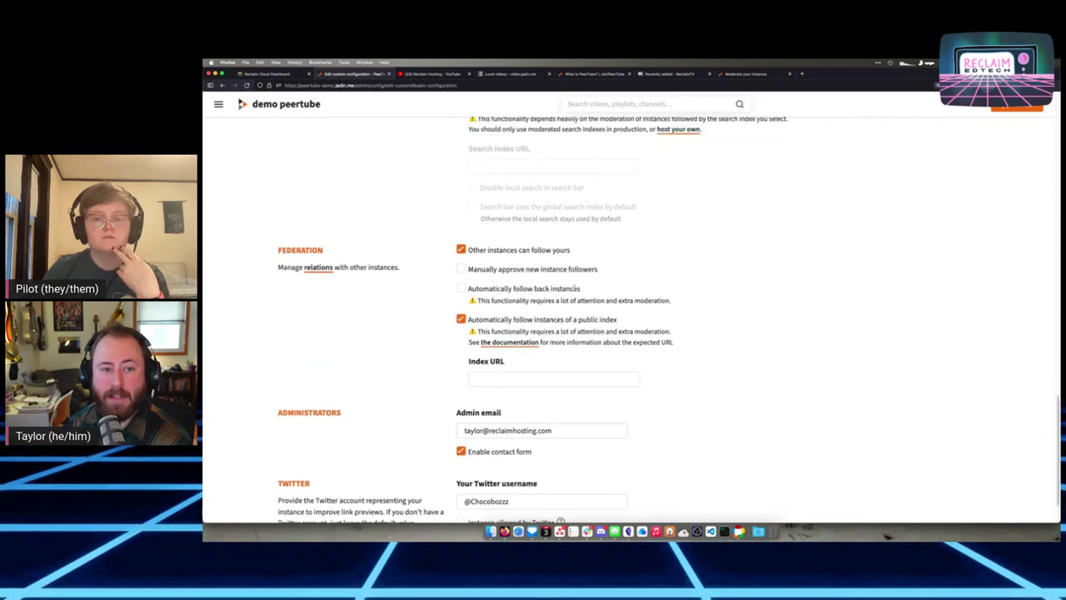
scroll(602, 262, down, 2)
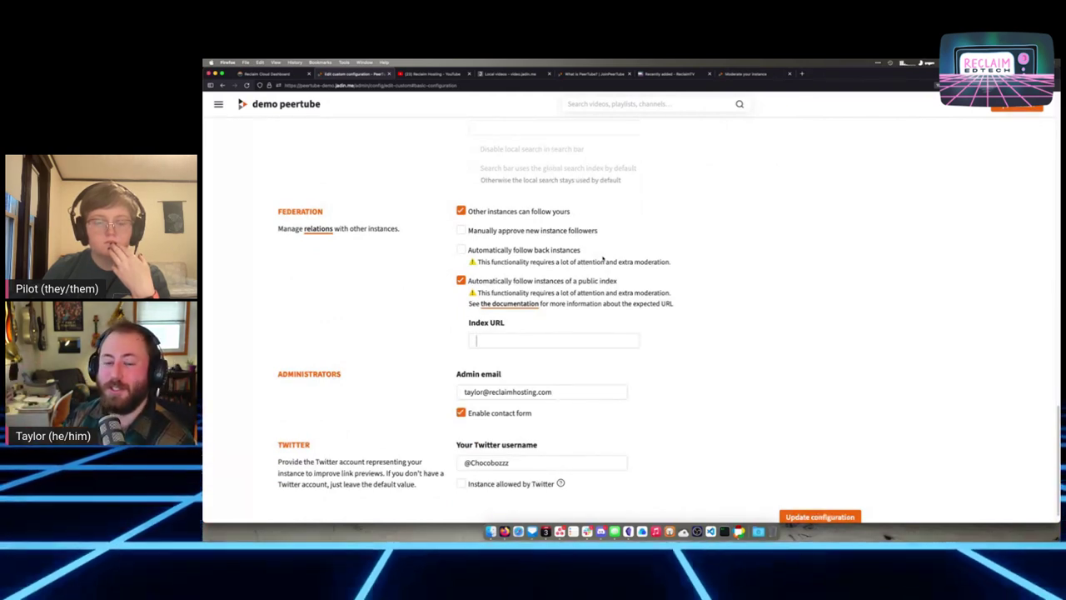
click(543, 283)
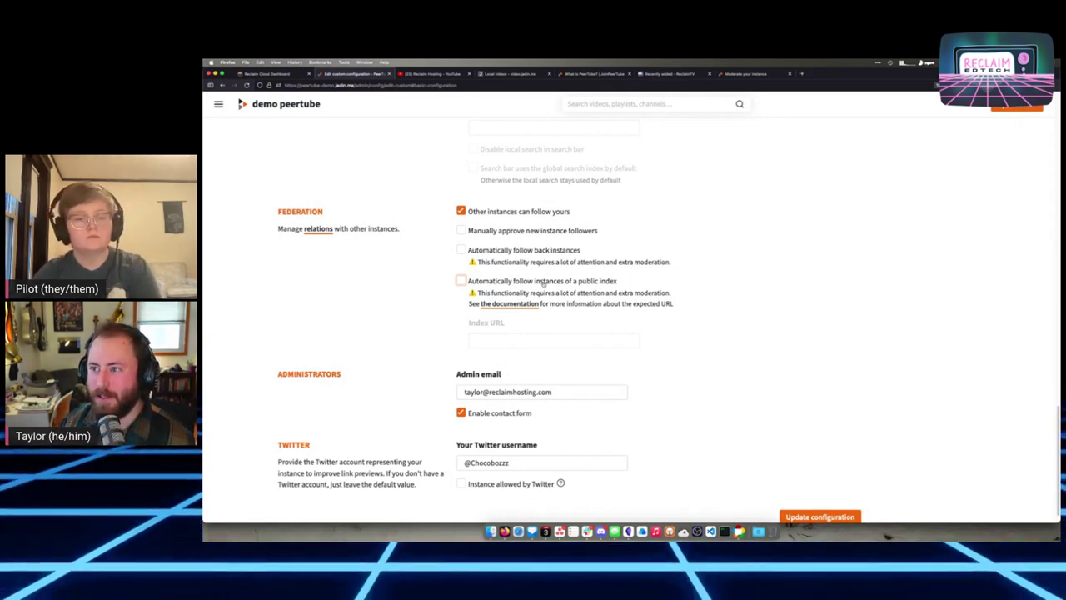
scroll(533, 316, down, 1)
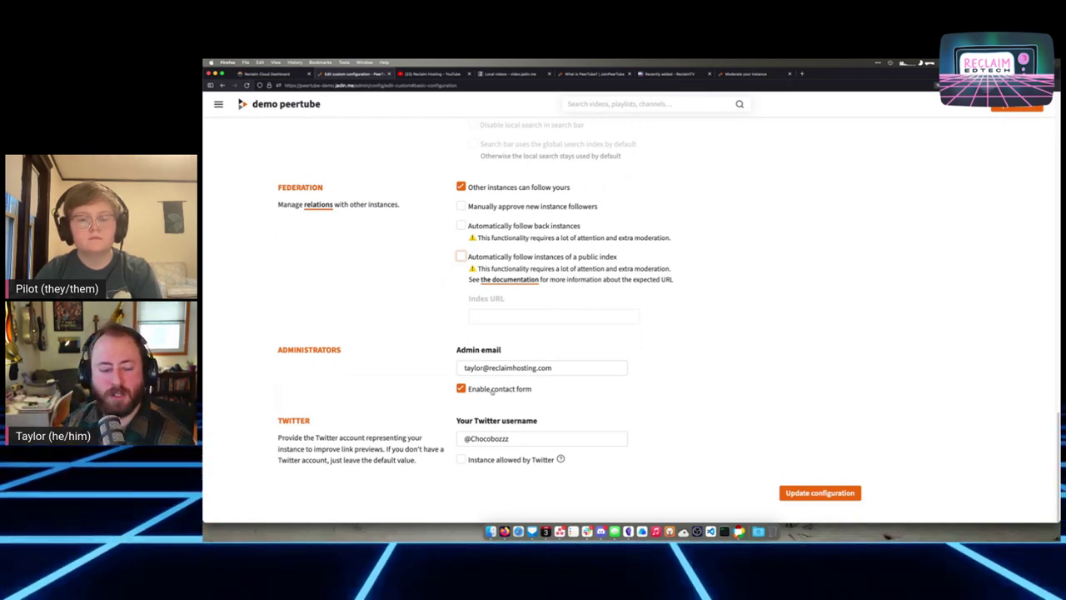
Replace the Twitter username with the admin's own handle
triple_click(524, 438)
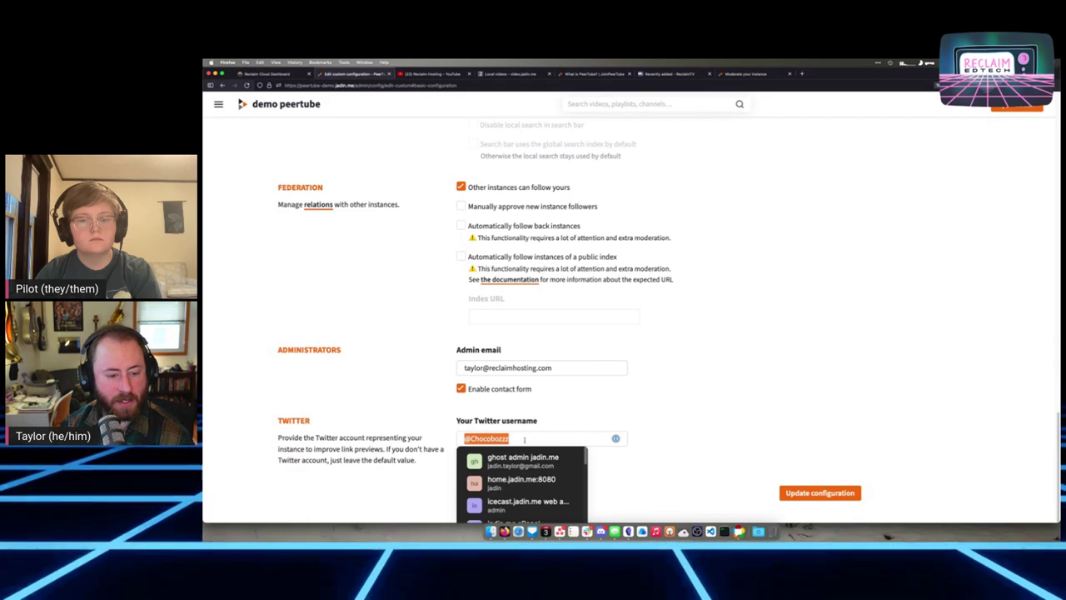
text(@taylorjadin)
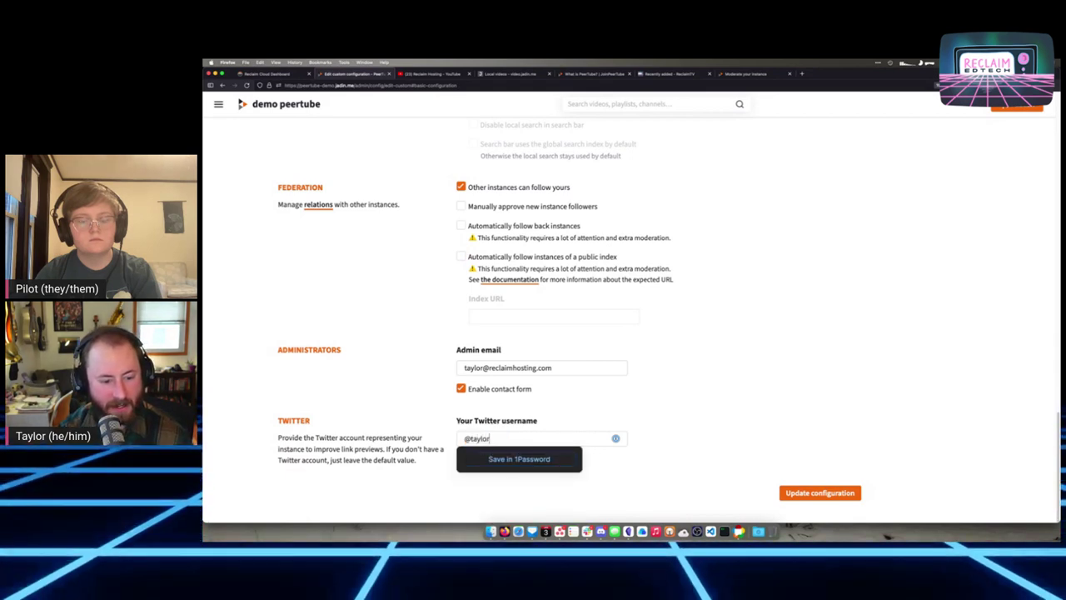
click(556, 445)
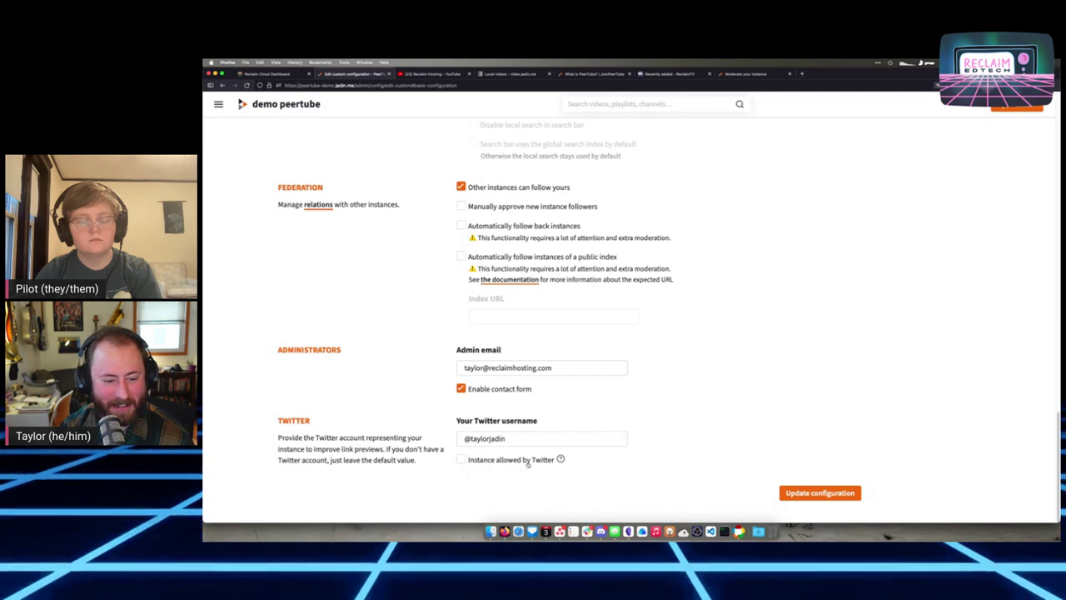
click(561, 458)
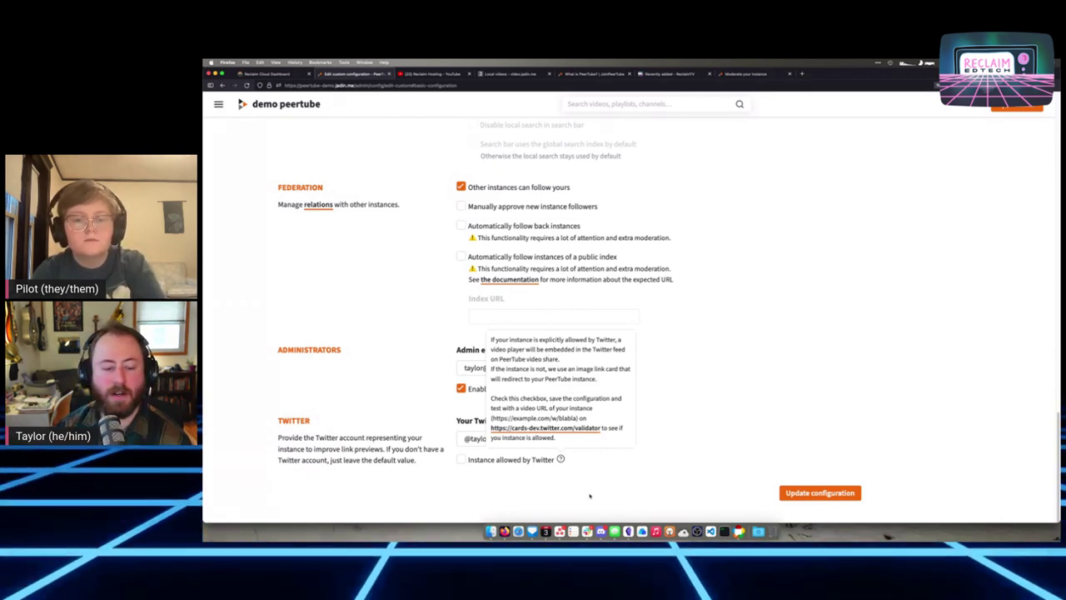
scroll(752, 436, up, 3)
scroll(791, 475, down, 3)
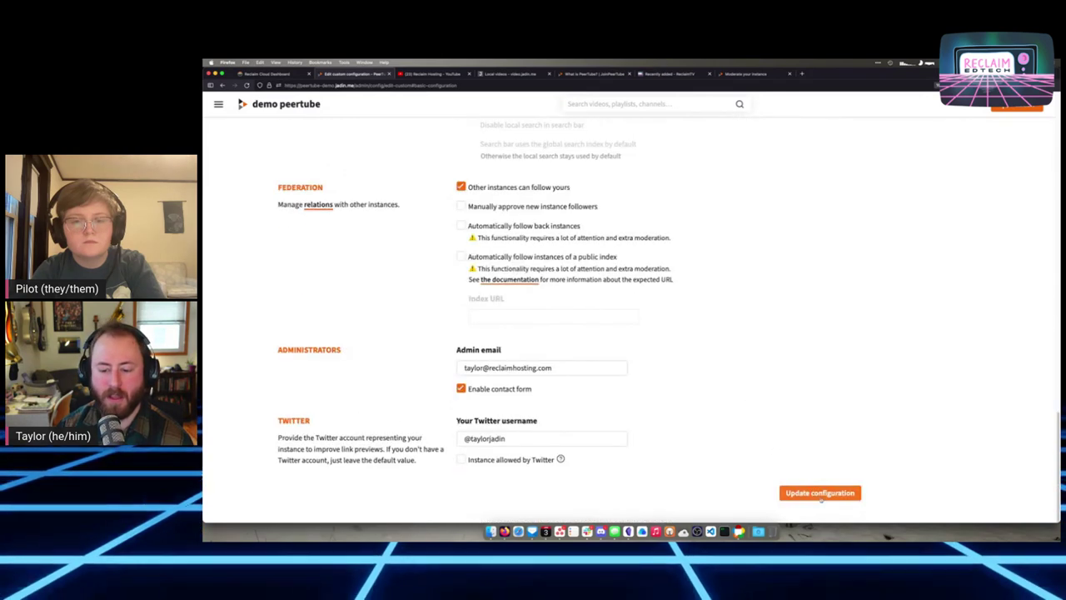
Save the instance configuration and go to the VOD Transcoding settings
click(819, 495)
scroll(675, 390, up, 10)
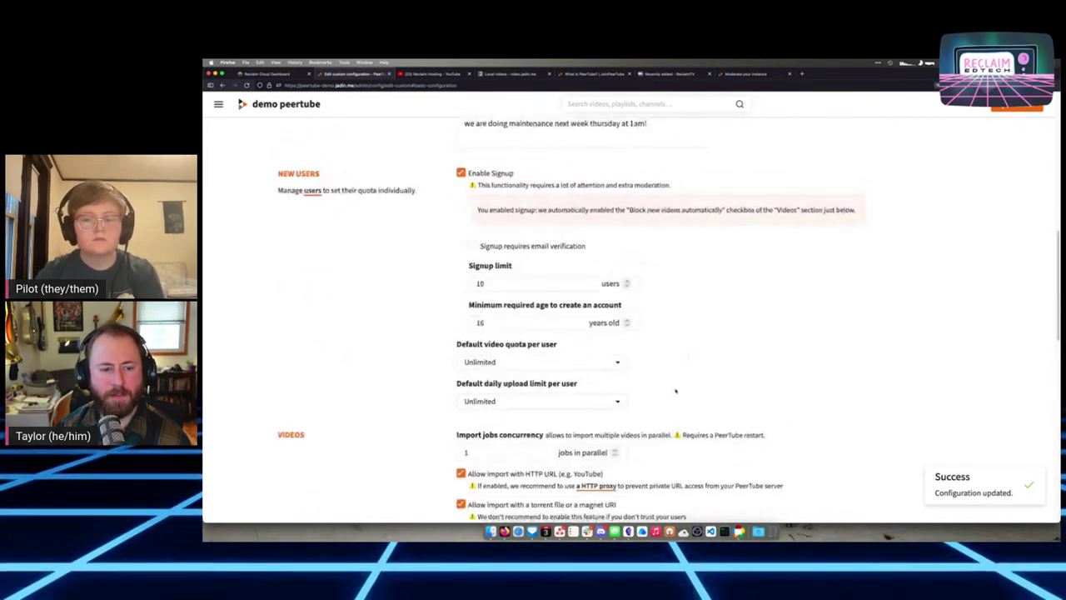
scroll(675, 390, up, 10)
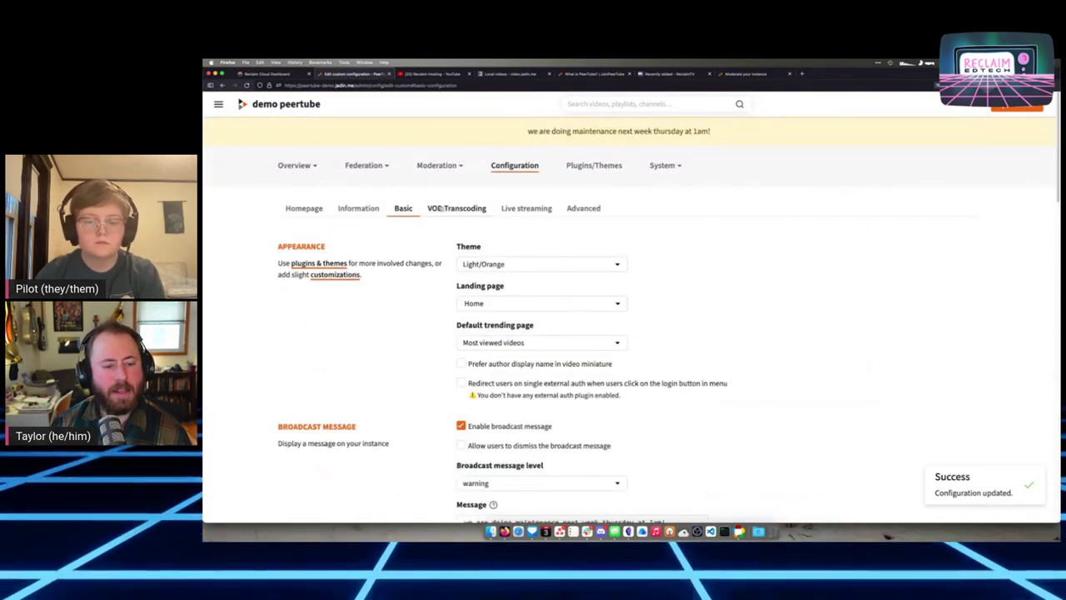
click(442, 208)
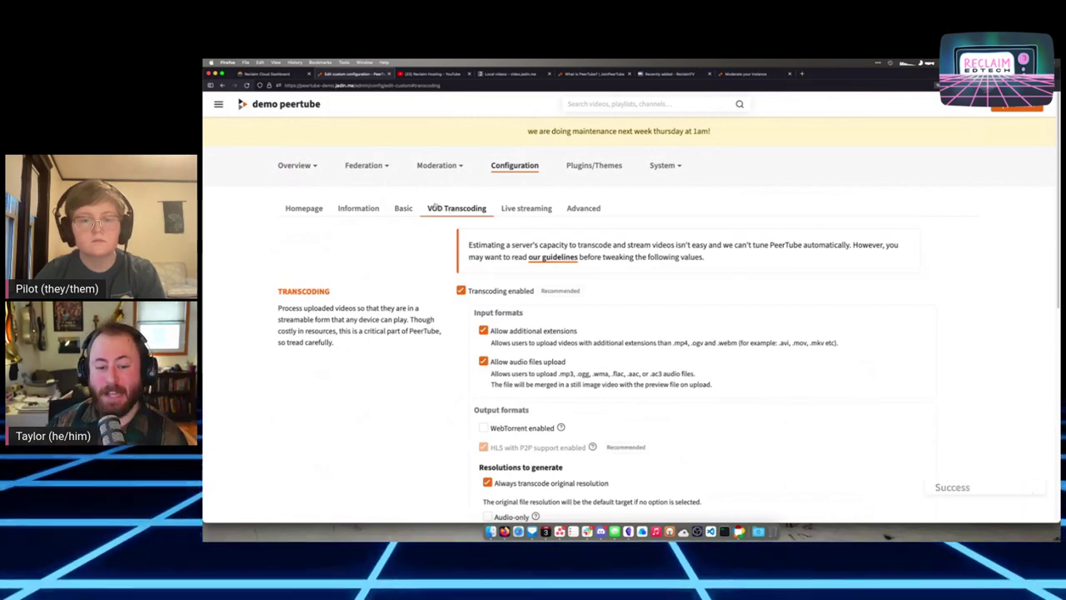
scroll(374, 266, down, 3)
scroll(374, 268, up, 4)
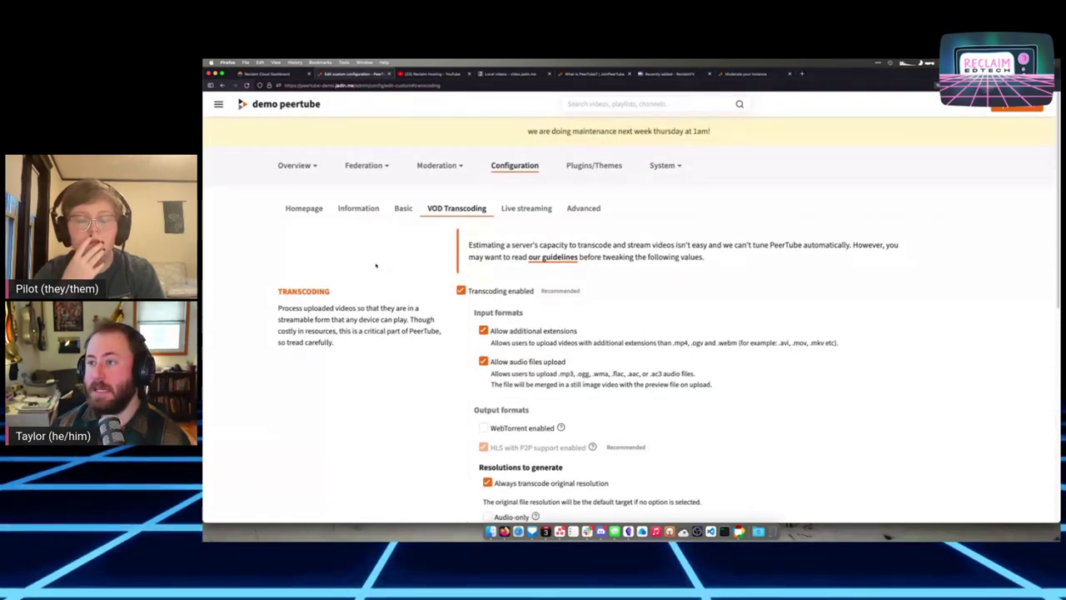
scroll(376, 265, down, 5)
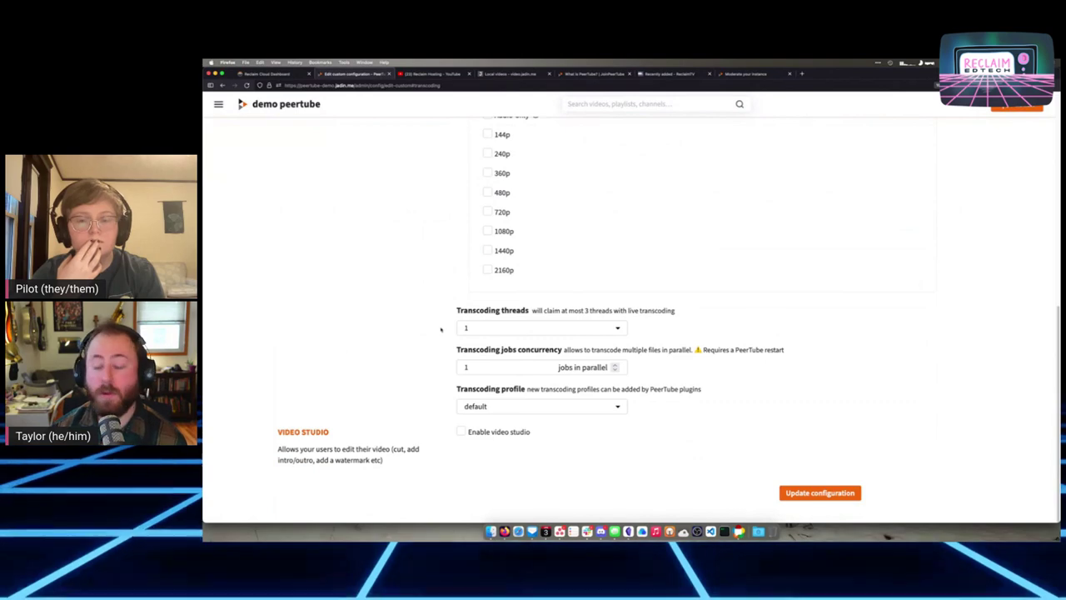
scroll(442, 332, up, 5)
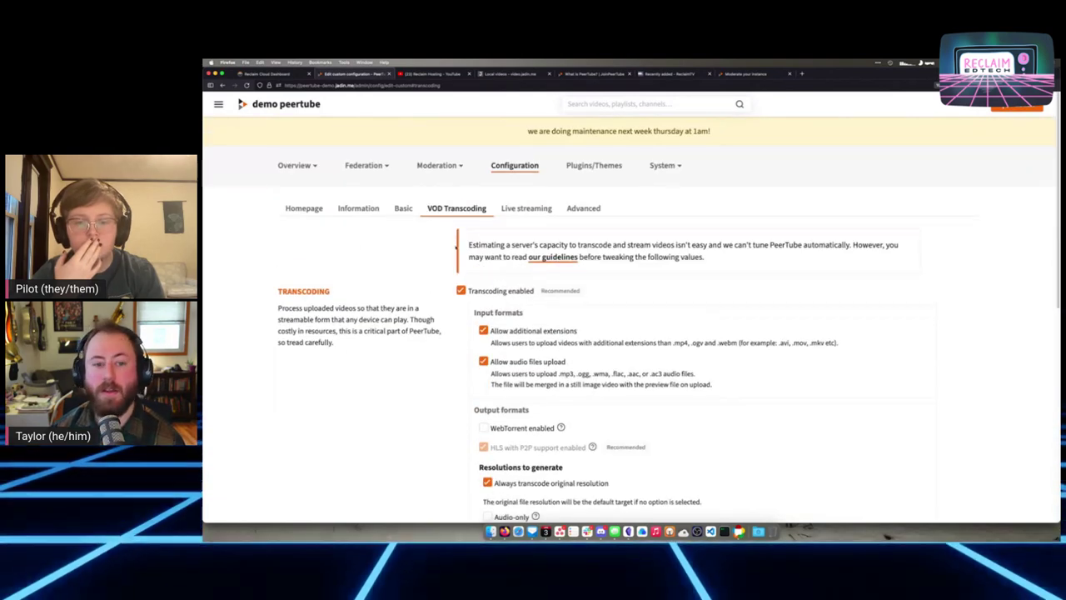
click(524, 208)
click(466, 209)
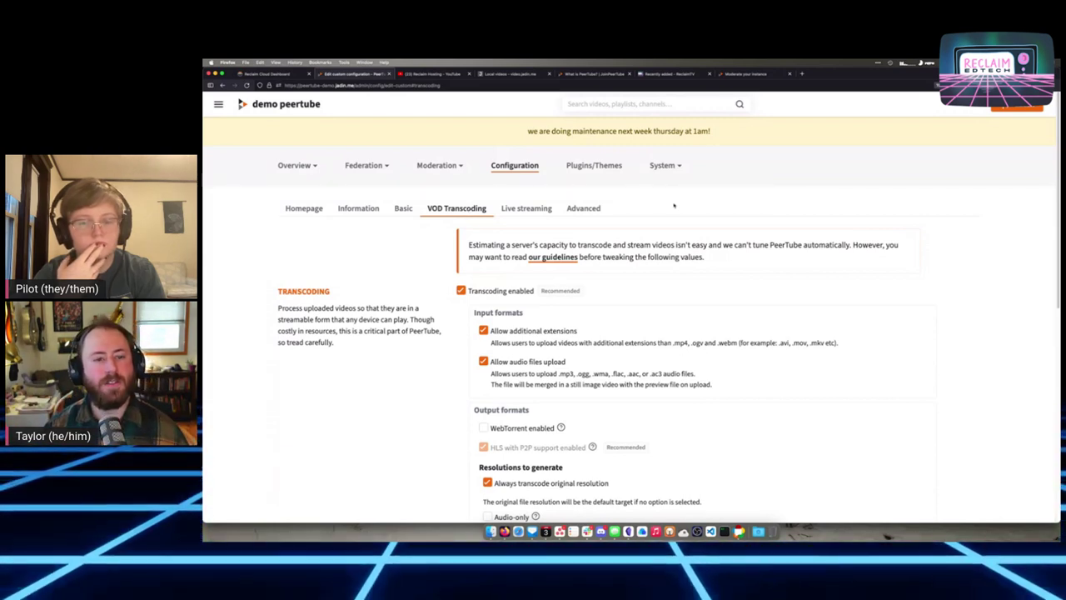
Tile the admin window left and open video.jadin.me in a new window on the right
key(ctrl+alt+Left)
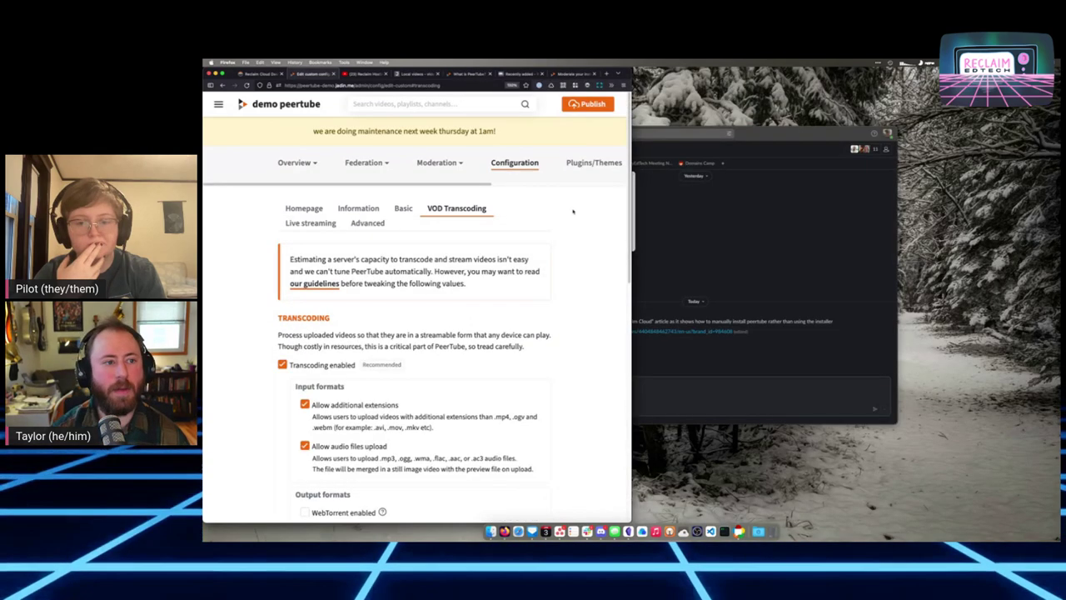
key(super+t)
text(video)
key(Return)
key(ctrl+alt+Right)
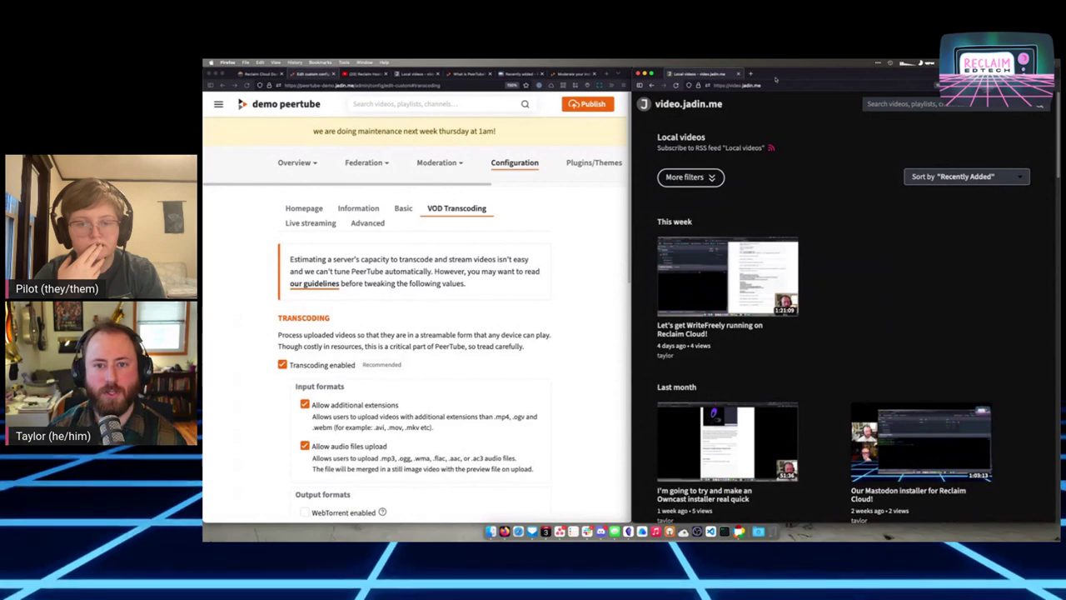
Go to video.jadin.me/login and sign in with the saved admin account
click(769, 80)
text(/login)
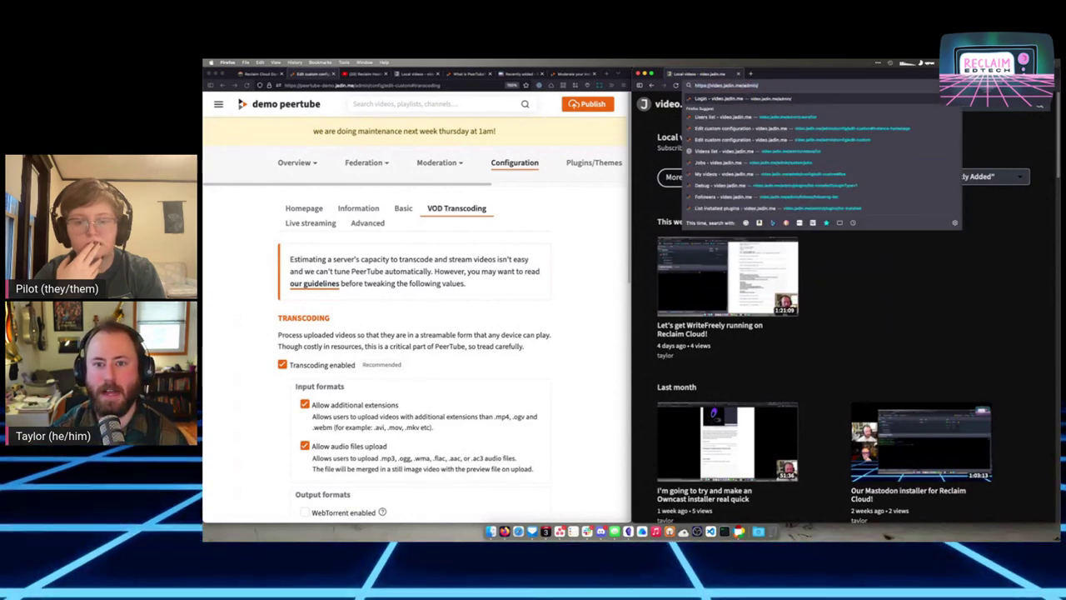
key(Return)
click(768, 342)
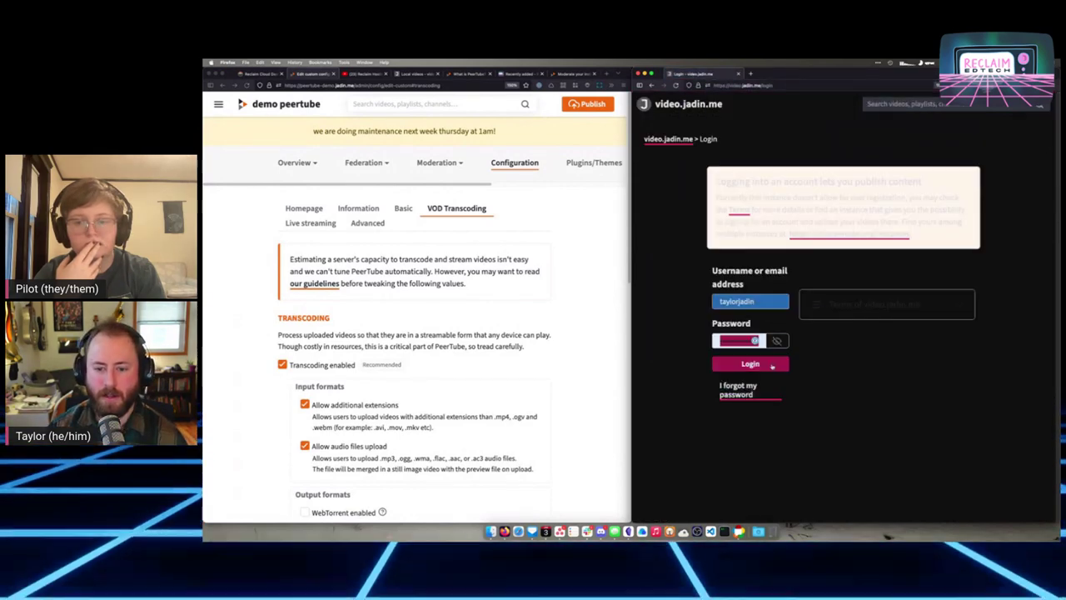